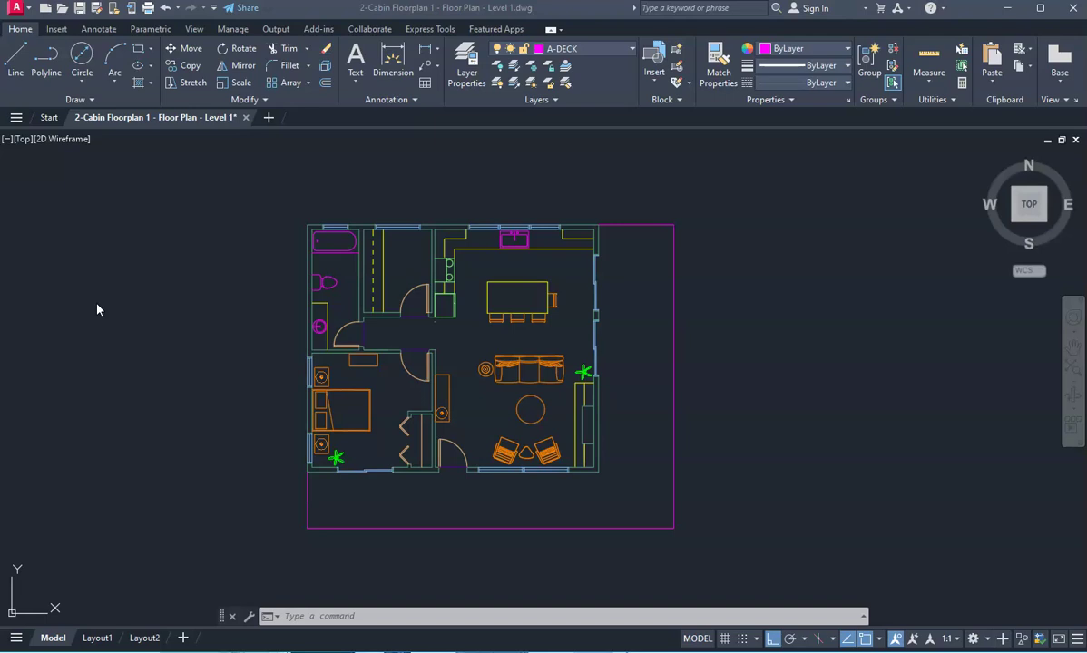
left_click(382, 316)
left_click(397, 227)
key("Escape")
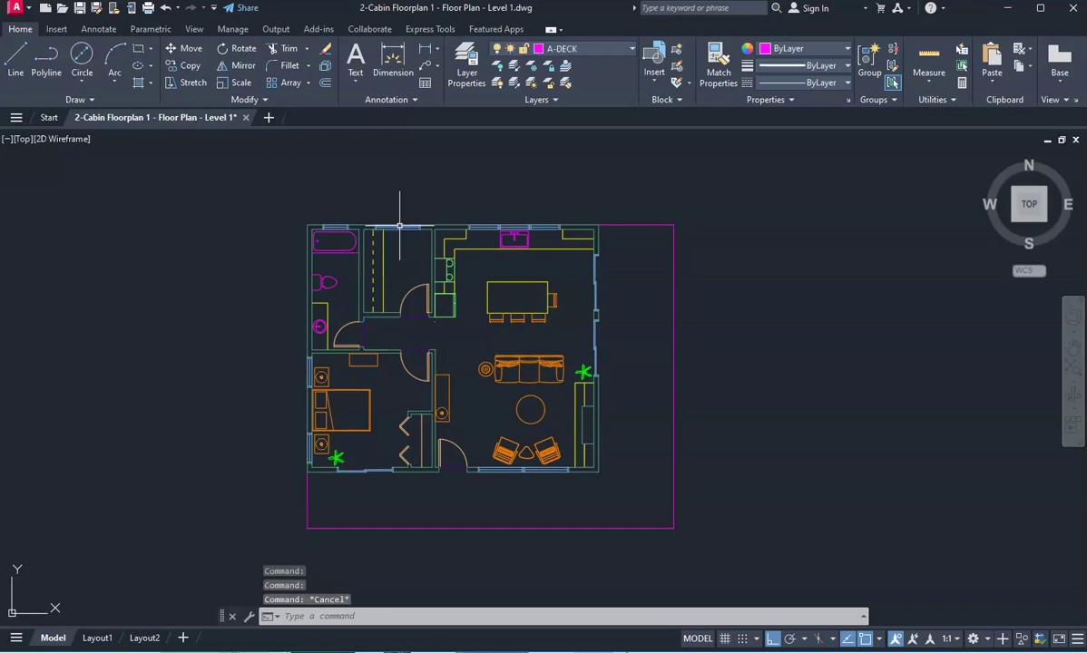
left_click(398, 227)
left_click(514, 274)
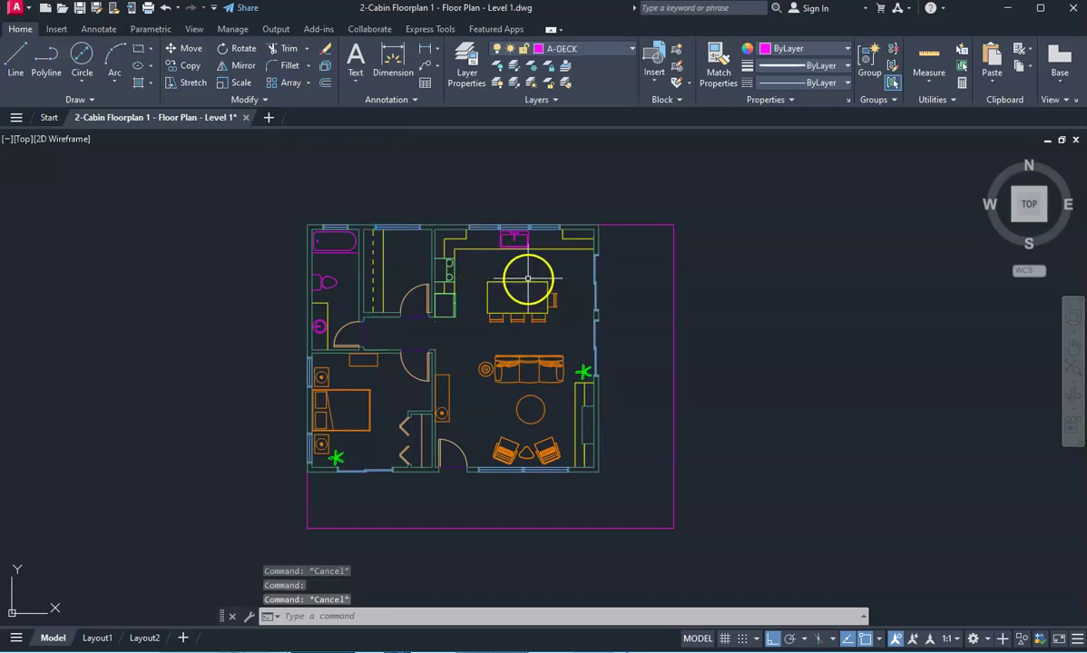
key("Escape")
left_click(535, 285)
key("Escape")
left_click(583, 341)
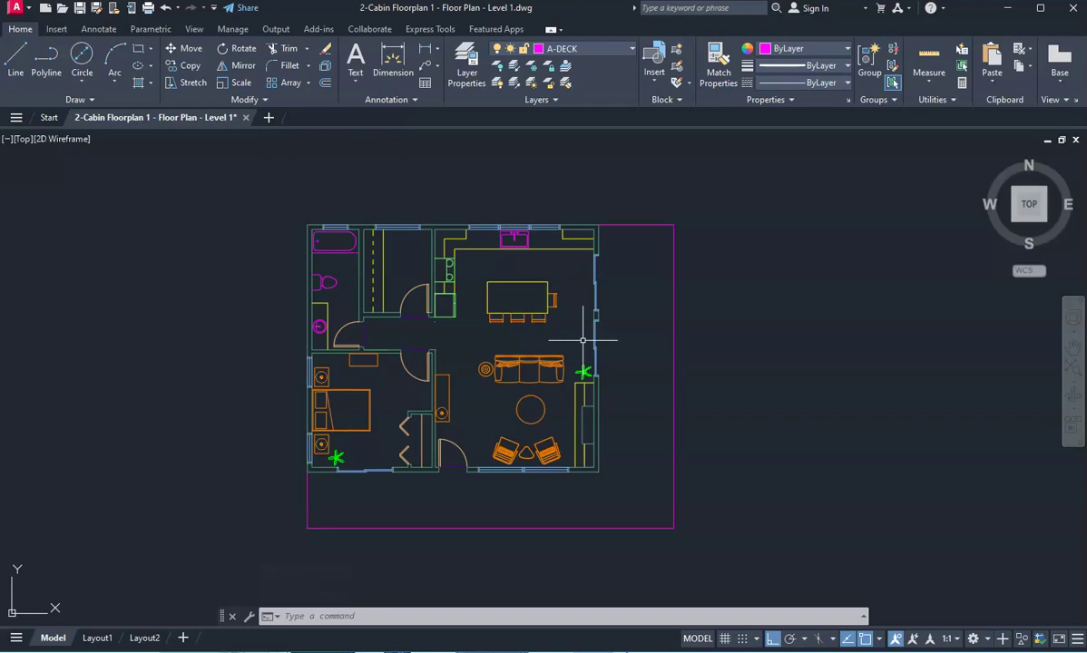
left_click(104, 577)
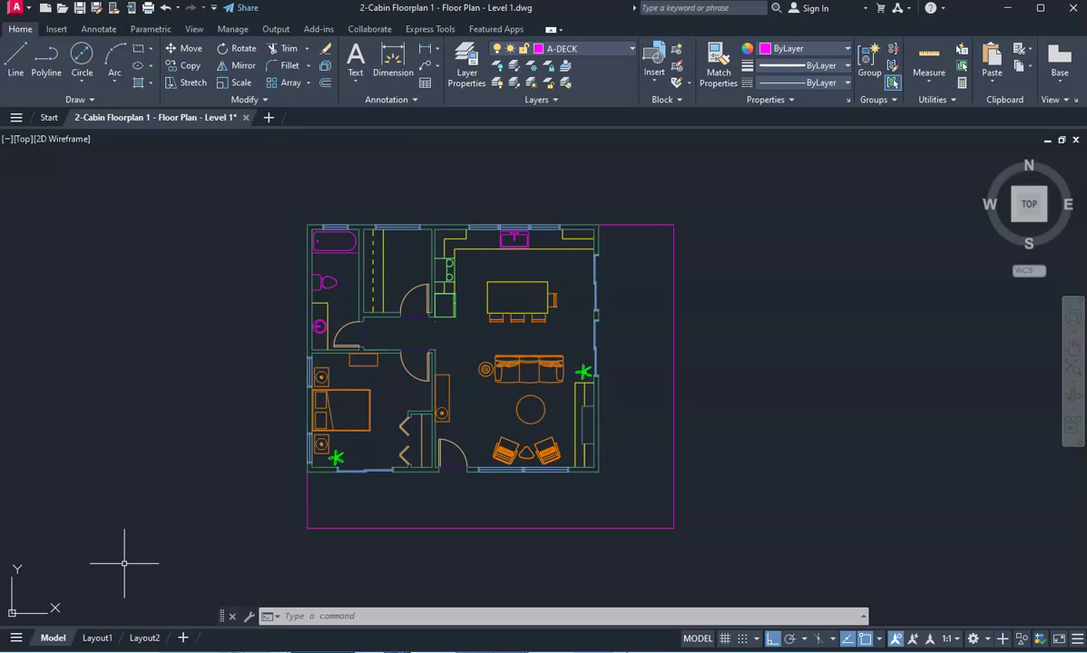
left_click(121, 606)
left_click(362, 447)
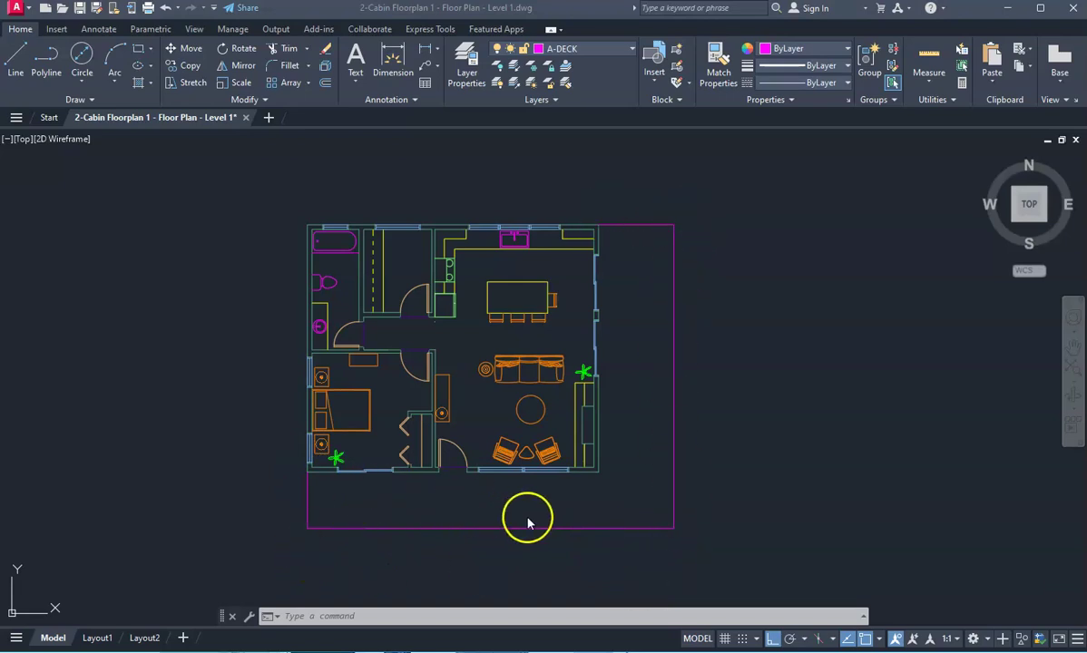
scroll(495, 492, "up", 2)
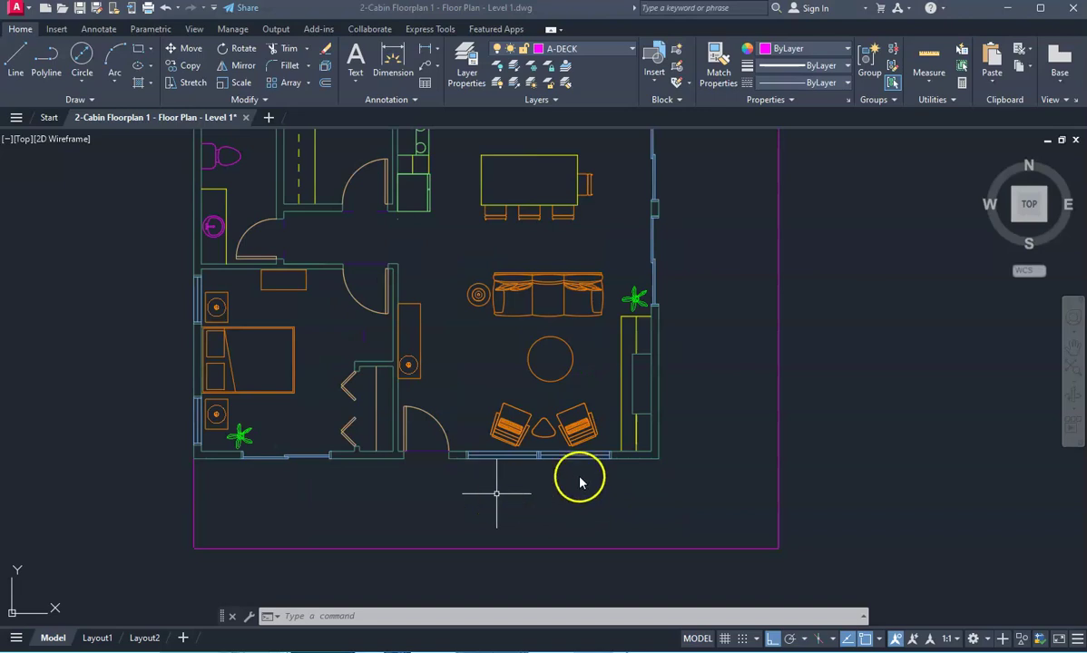
middle_click_drag(577, 478, 544, 530)
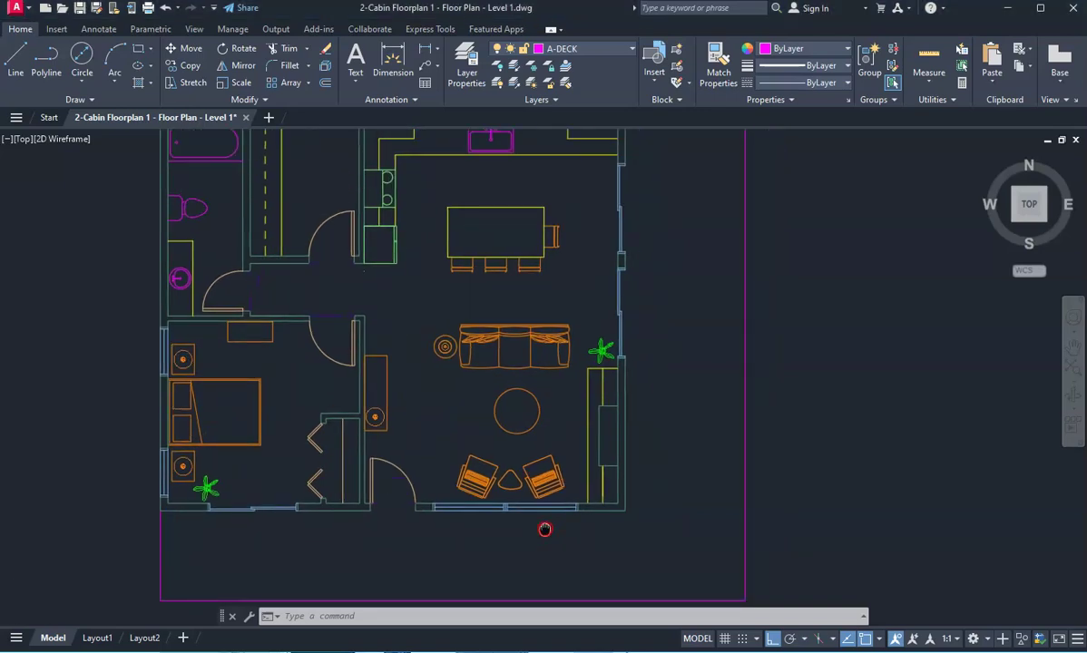
scroll(545, 530, "down", 2)
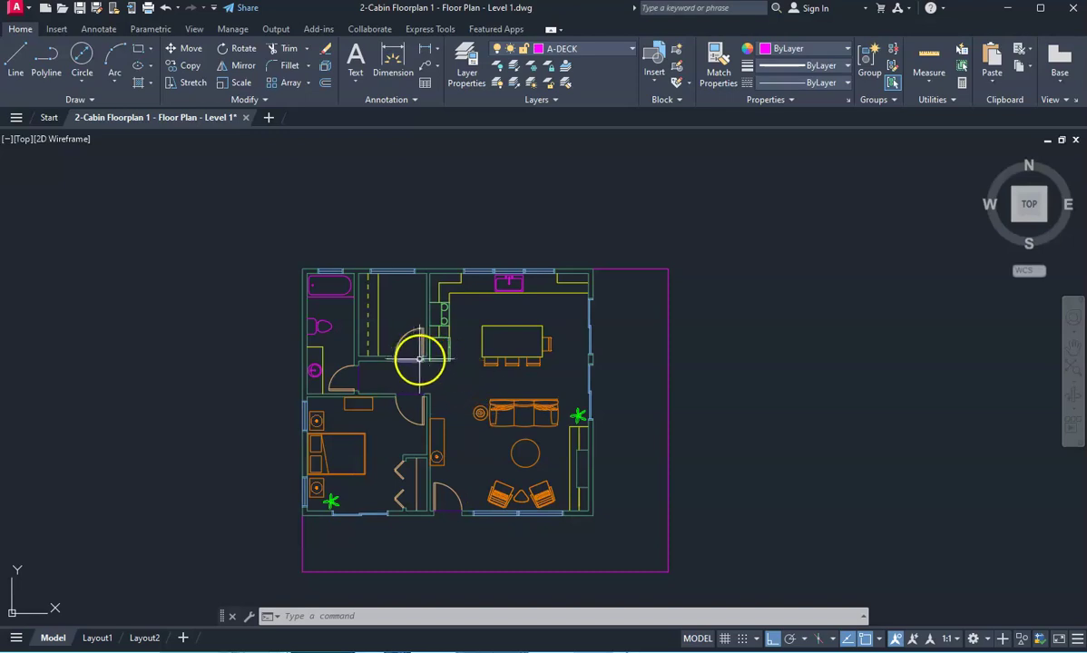
scroll(419, 350, "up", 2)
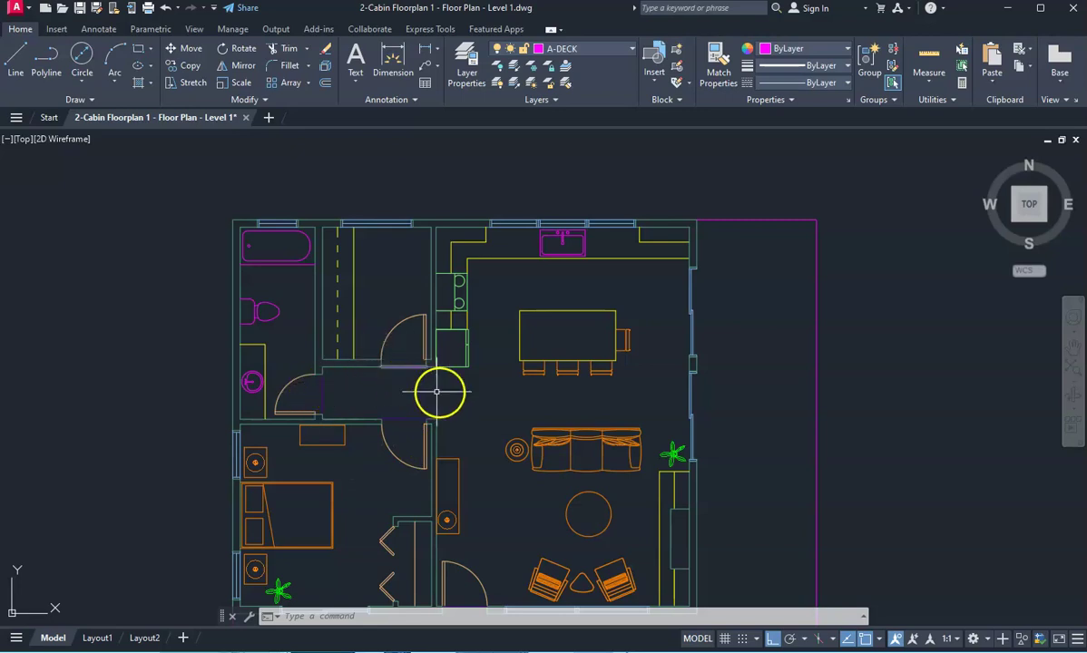
scroll(441, 388, "down", 2)
middle_click_drag(441, 385, 423, 349)
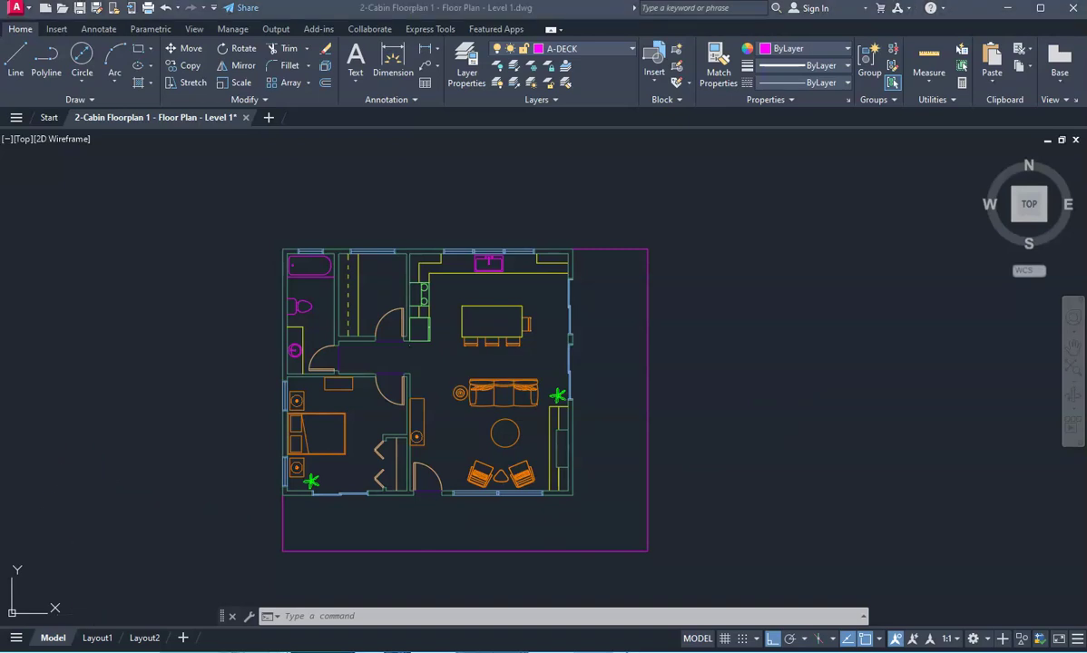
Start a plot of the model and choose AutoCAD PDF (High Quality Print).pc3 as the plotter
left_click(23, 10)
left_click(76, 328)
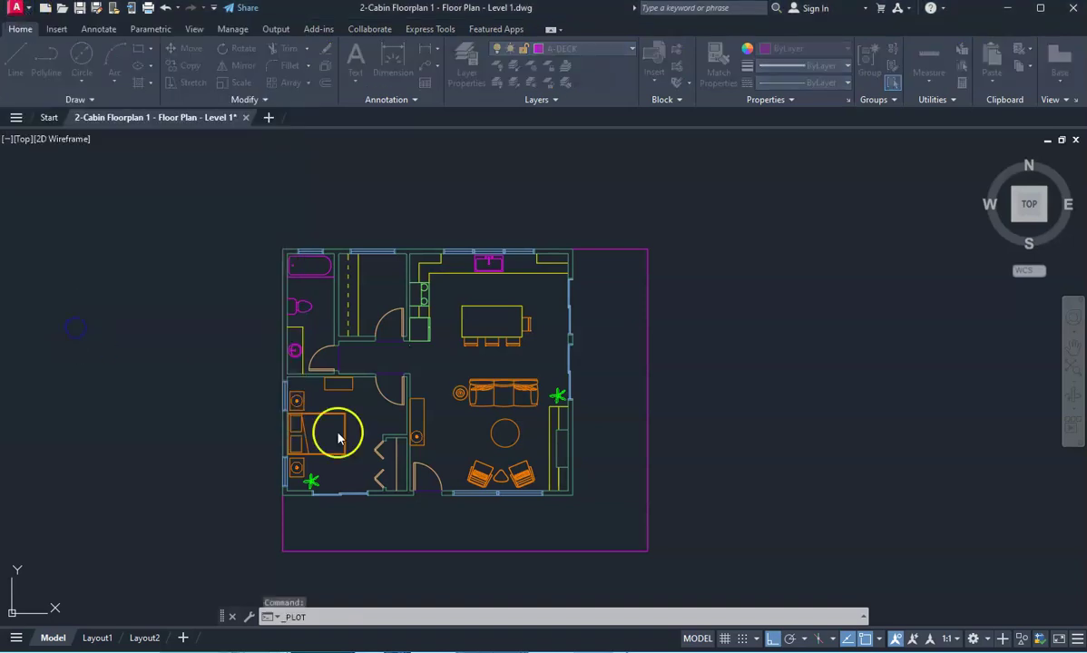
left_click(513, 229)
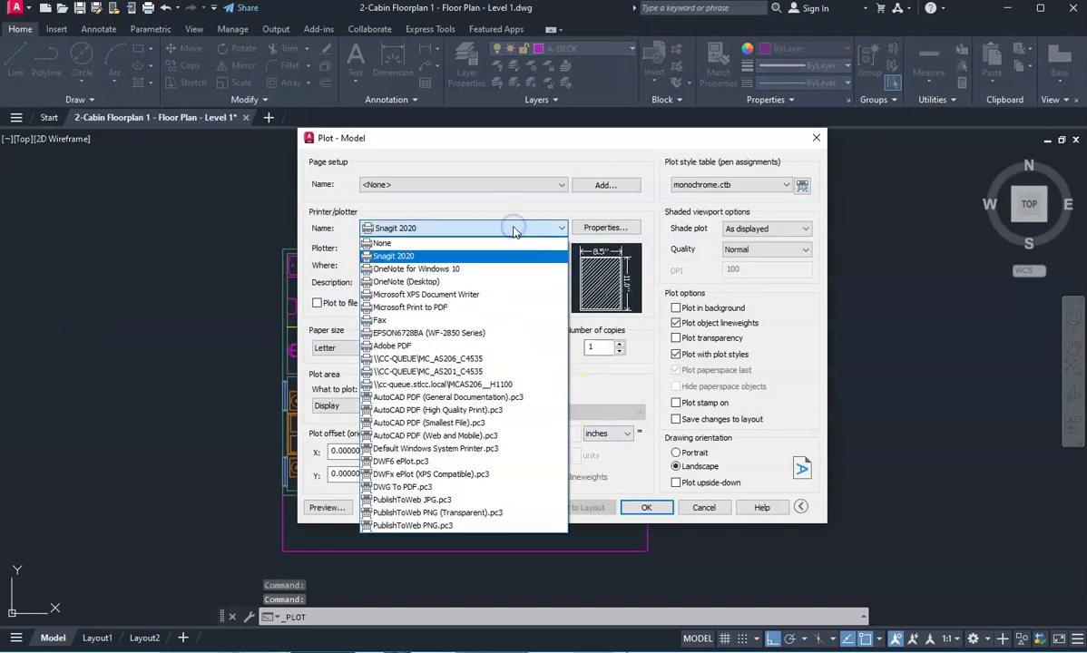
left_click(502, 411)
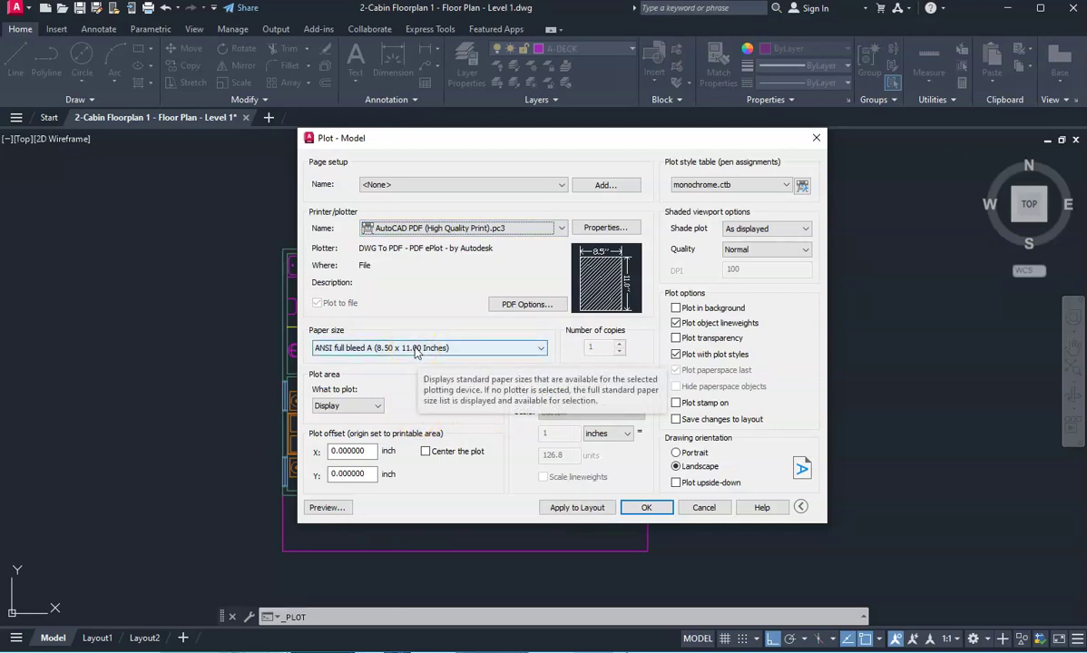
Set the plot area to a window enclosing the whole floor plan and its deck outline
left_click(374, 405)
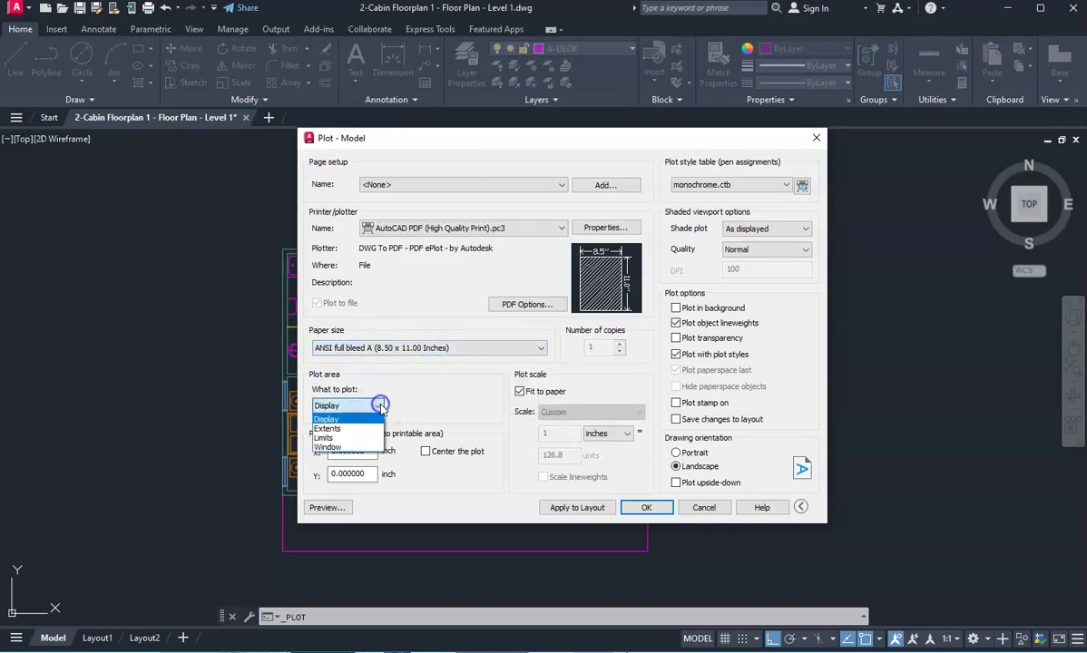
left_click(348, 448)
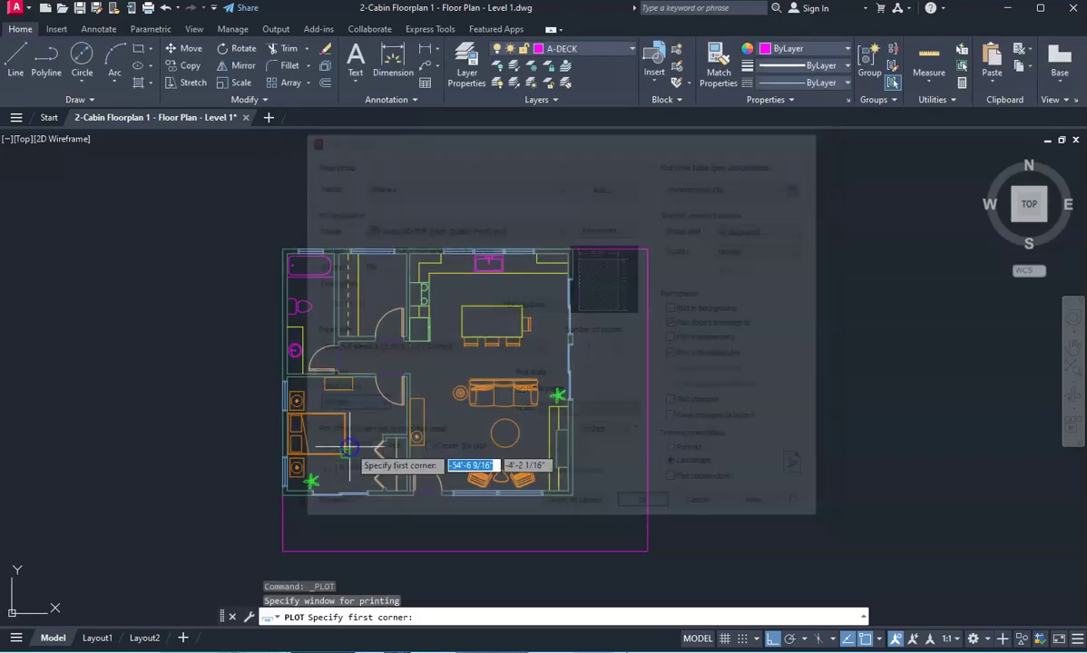
left_click(258, 236)
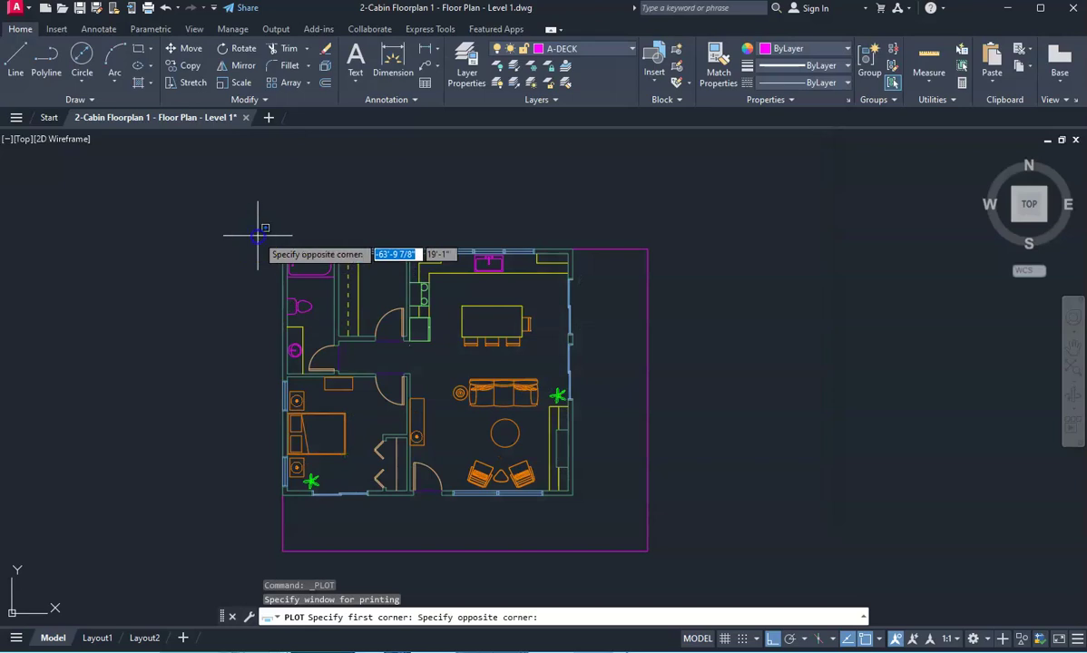
left_click(681, 564)
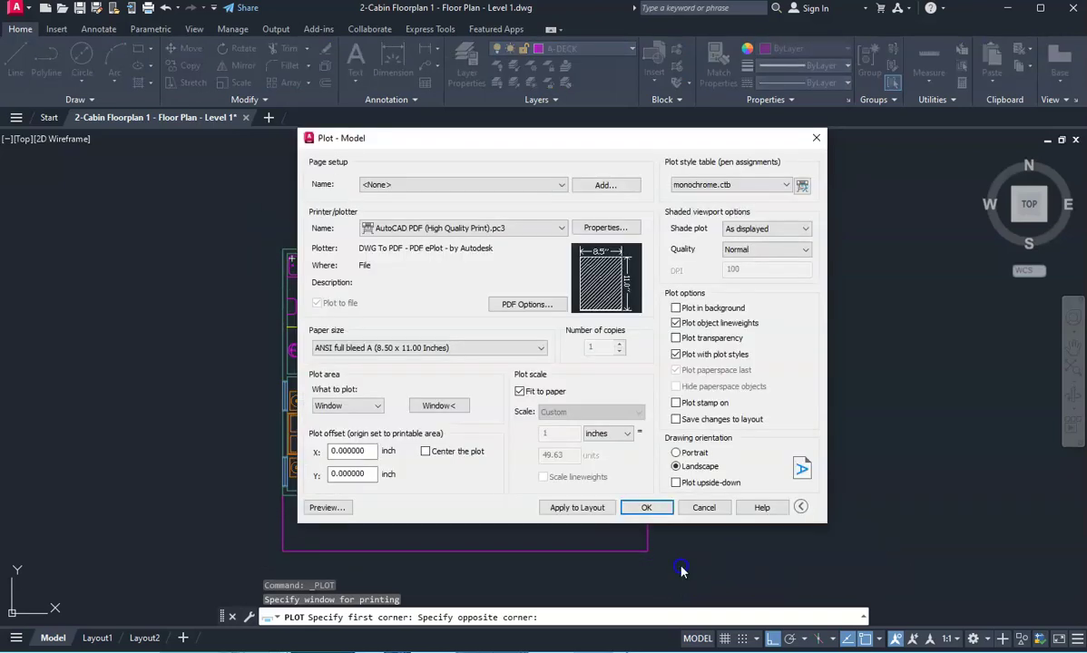
Center the plot and replace fit-to-paper scaling with a plot scale of 1/4" = 1'-0"
left_click(426, 452)
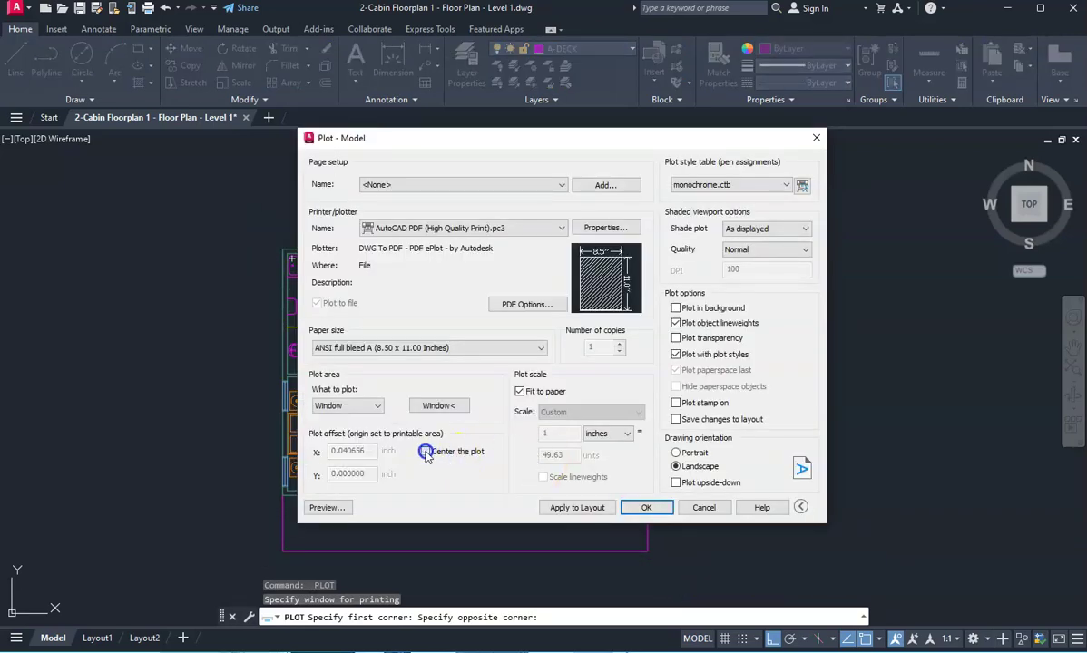
left_click(519, 392)
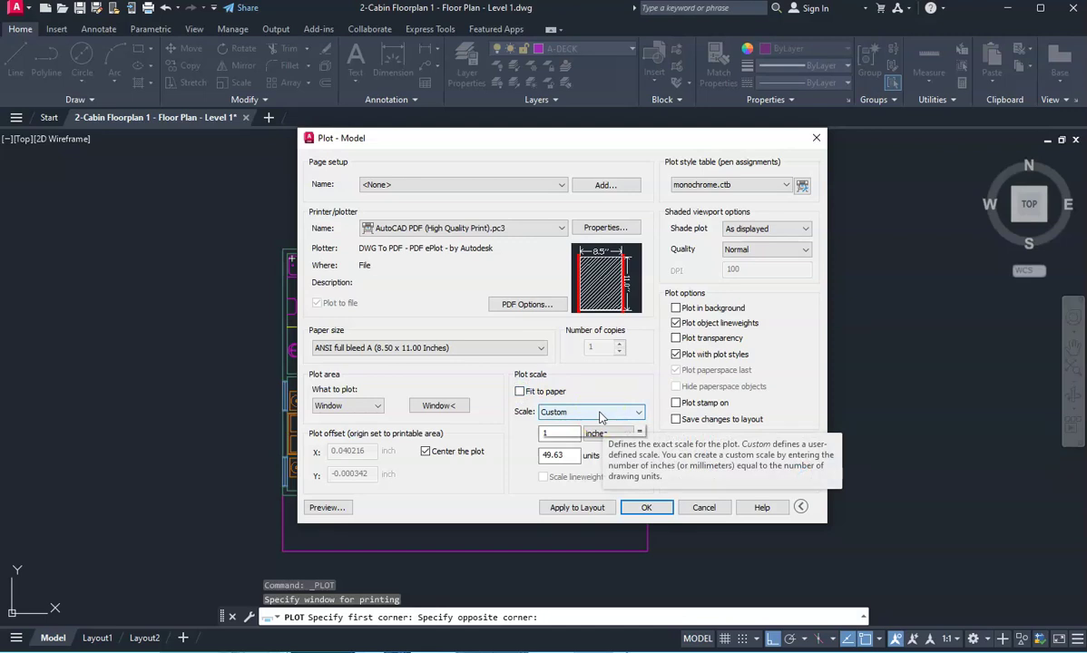
left_click(599, 415)
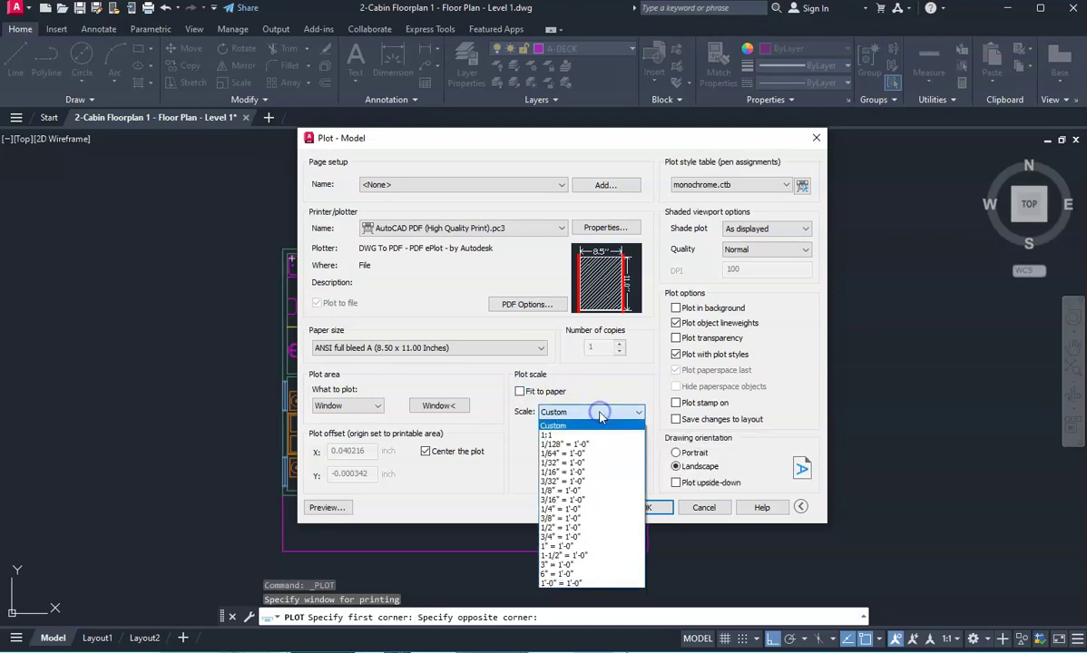
left_click(589, 510)
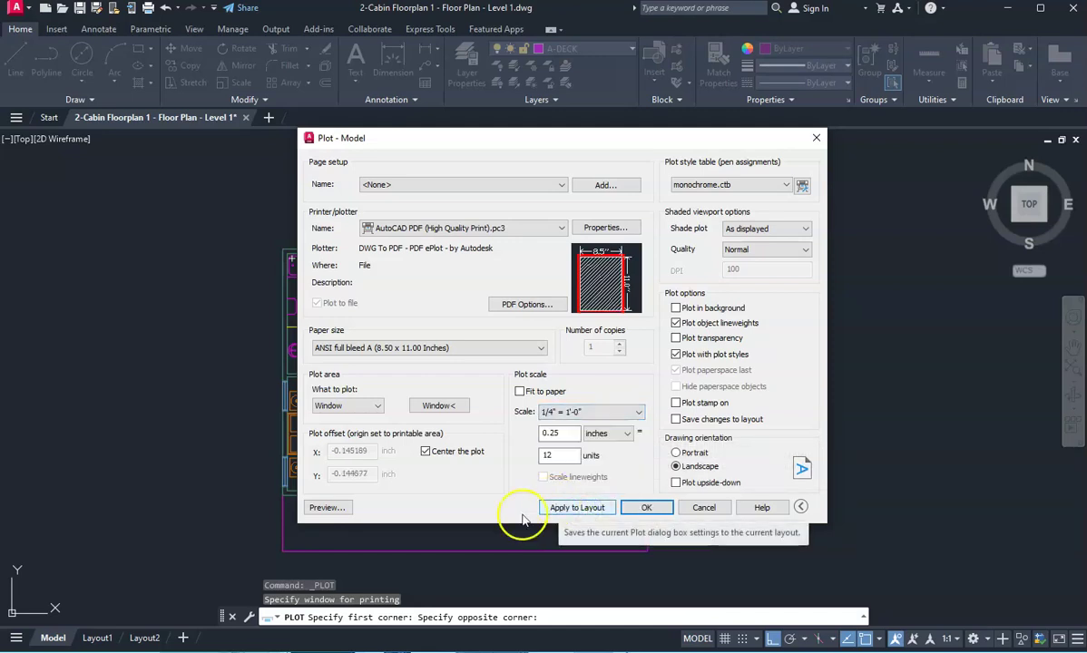
Choose the monochrome.ctb plot style table and assign it to all layouts
left_click(786, 185)
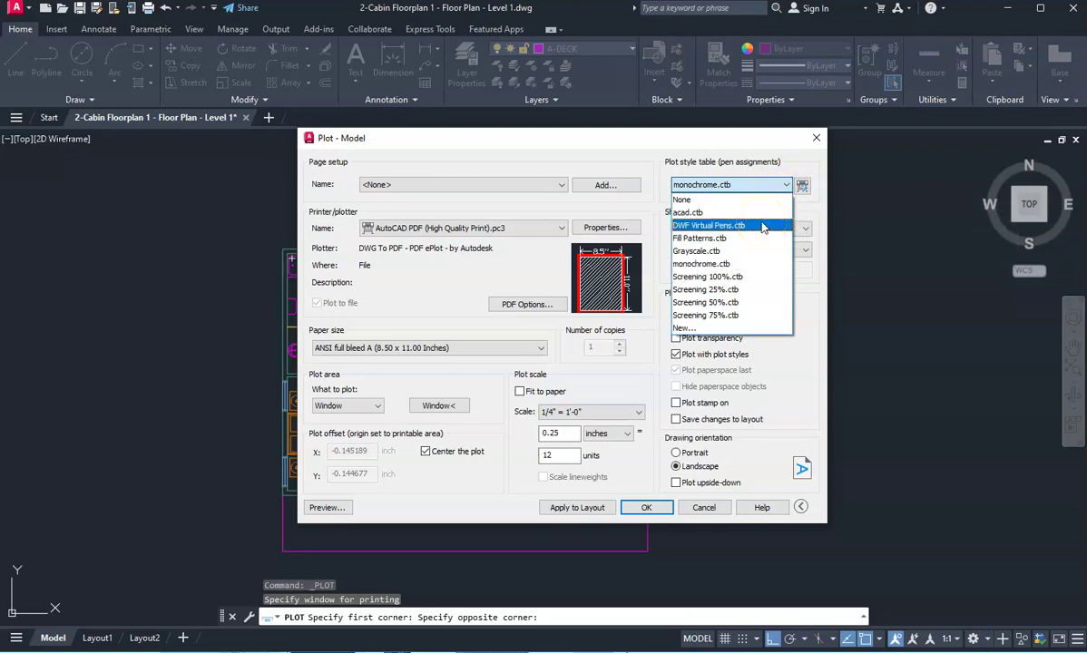
left_click(683, 264)
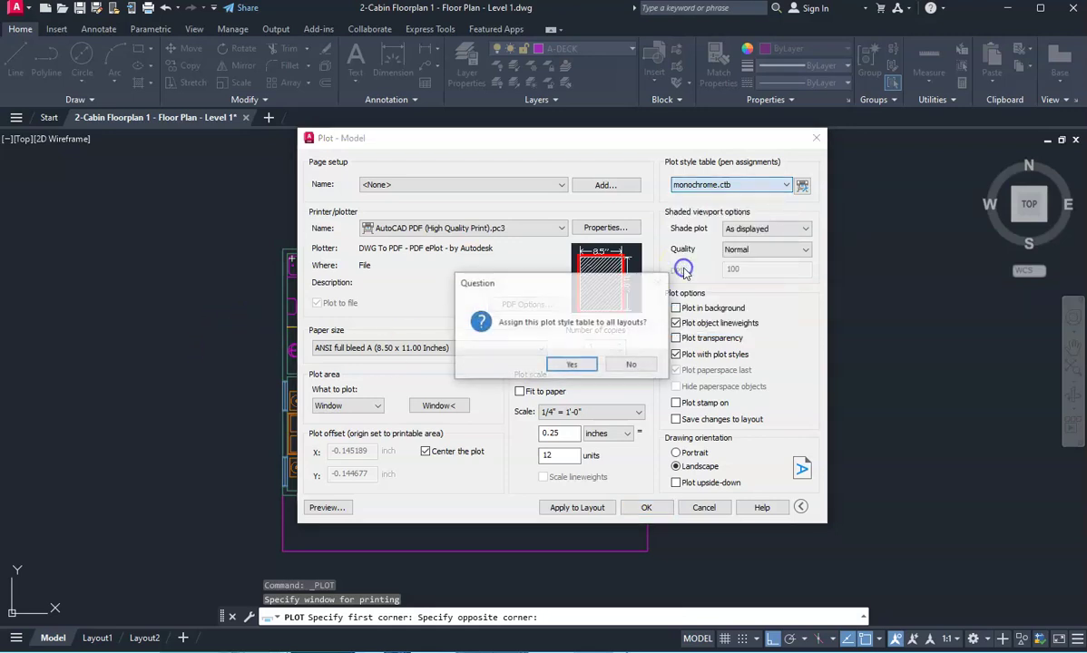
left_click(572, 365)
Preview the plot despite the annotation scale mismatch, examine the lineweights around the living room cabinet, and close the preview and plot setup without plotting
left_click(336, 509)
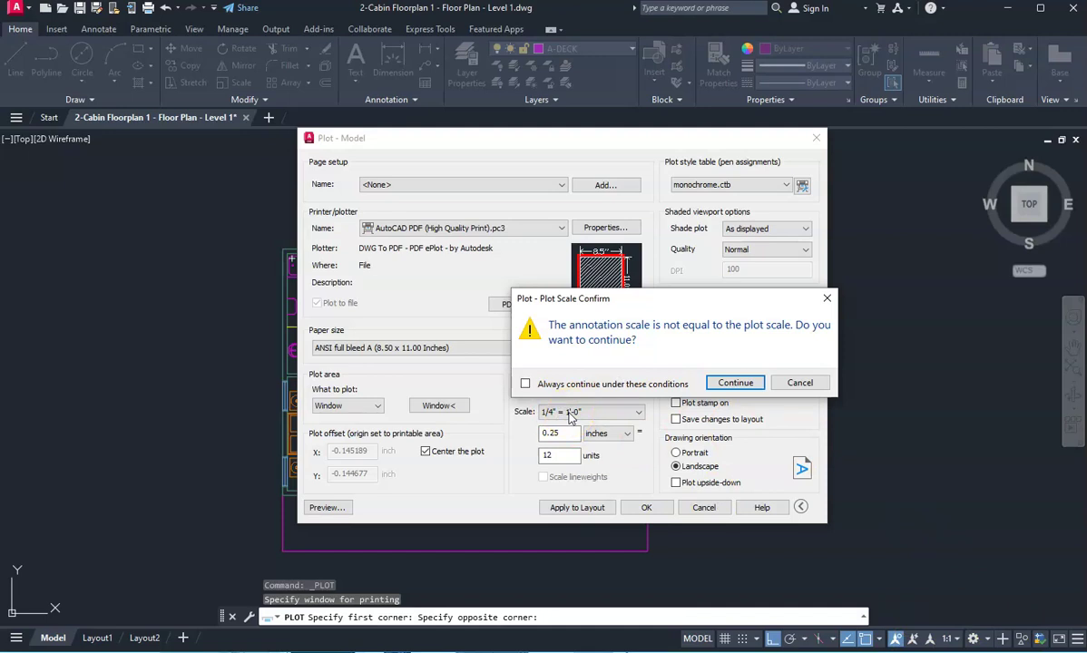
left_click(737, 383)
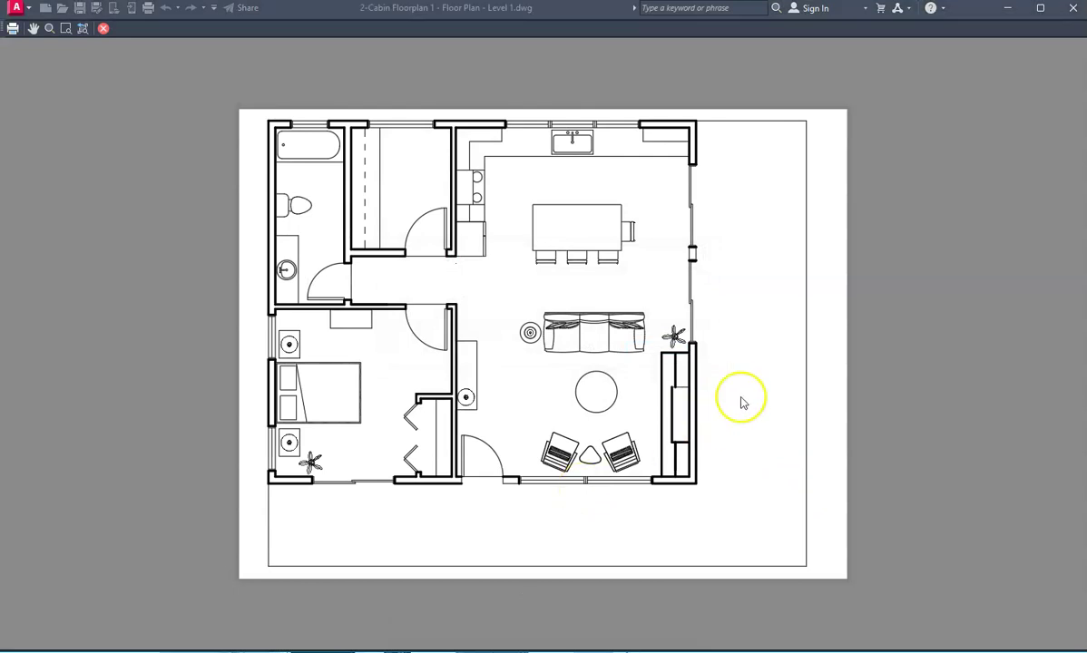
scroll(696, 386, "up", 5)
scroll(696, 392, "down", 2)
scroll(691, 390, "down", 5)
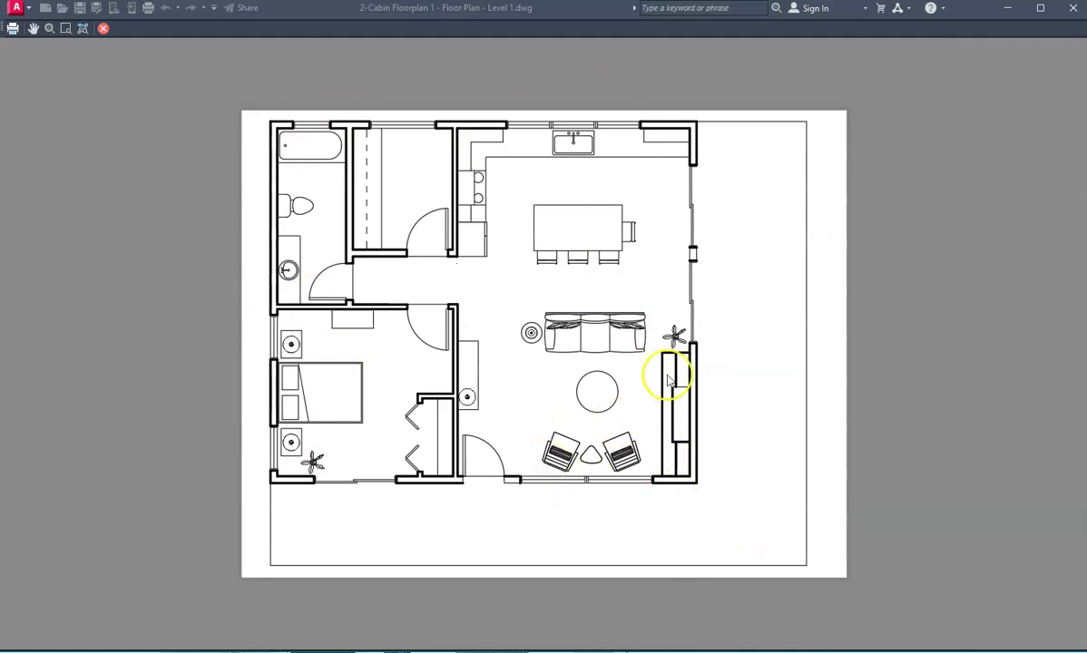
scroll(691, 395, "up", 4)
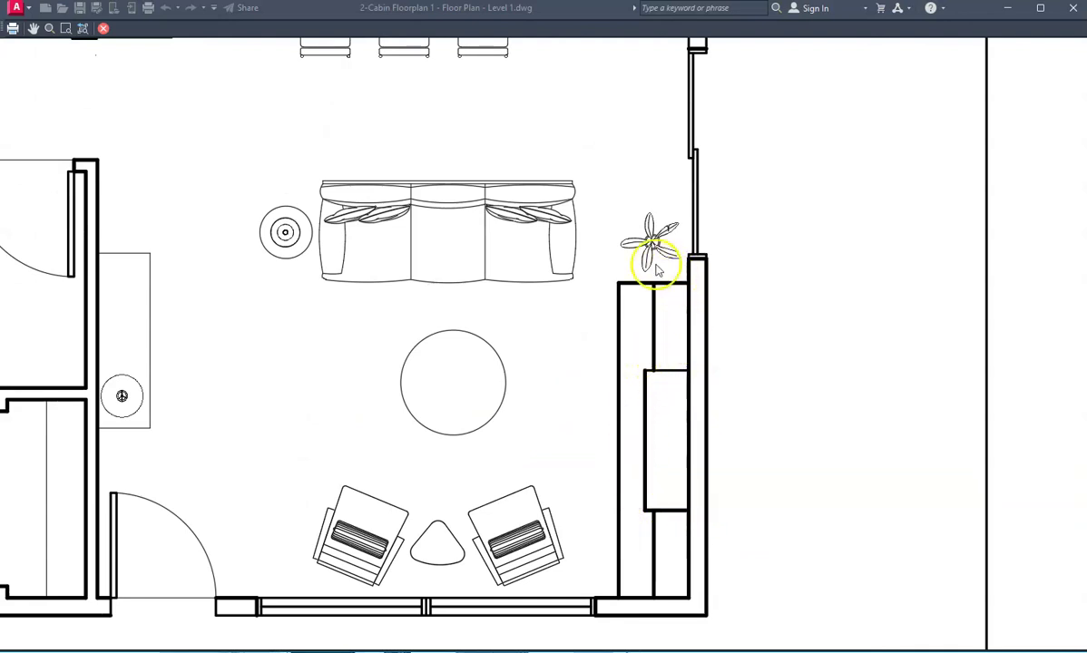
scroll(657, 307, "down", 5)
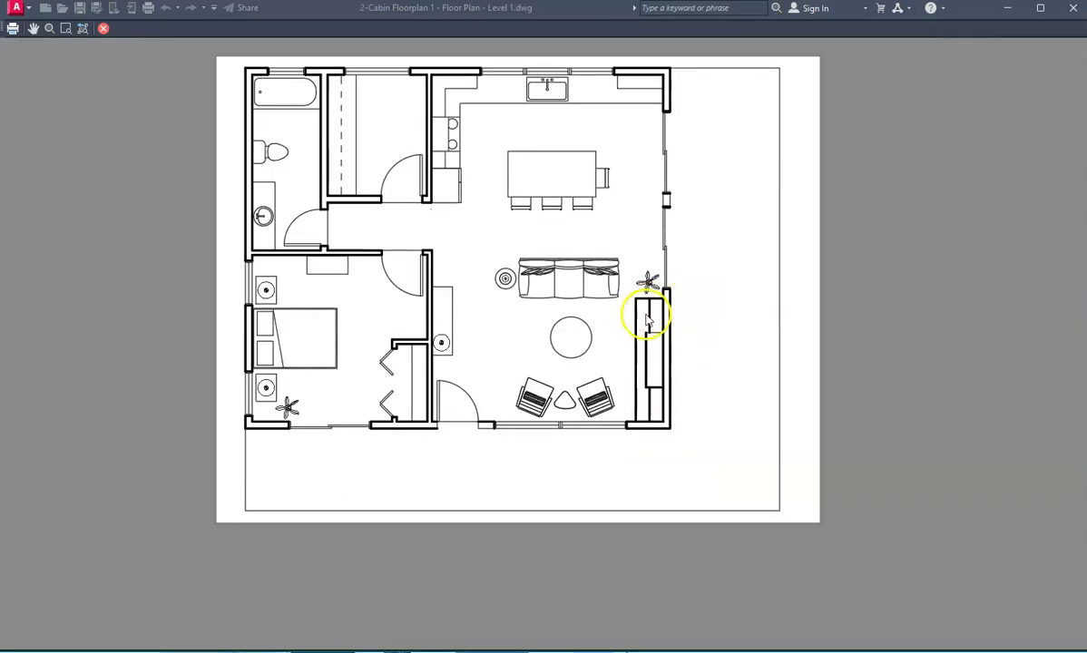
left_click(710, 335)
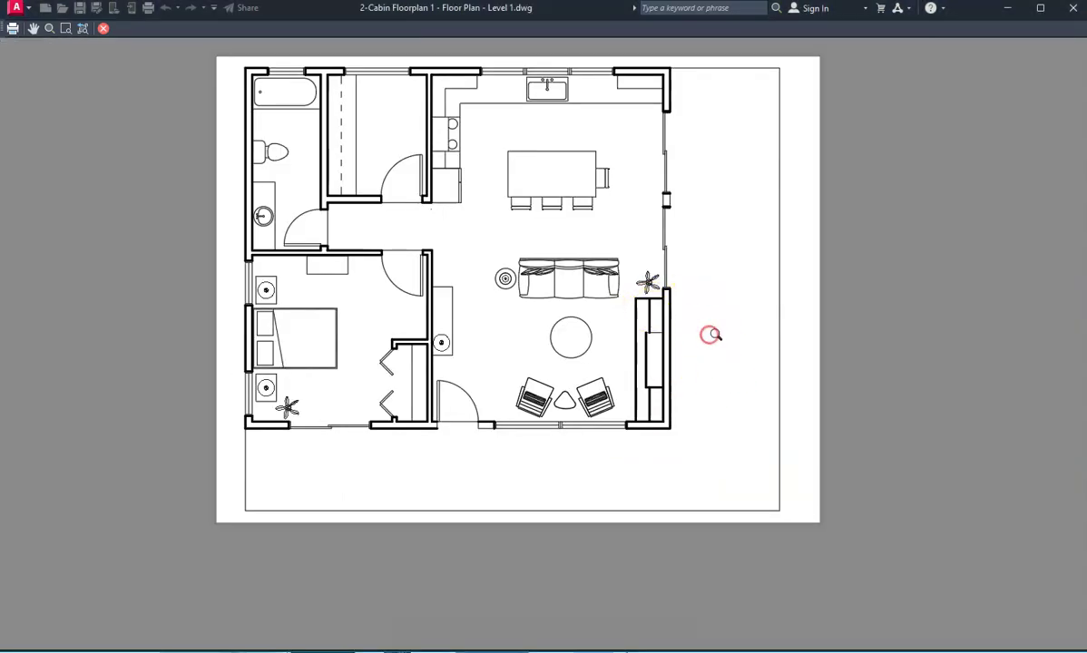
right_click(718, 335)
left_click(749, 346)
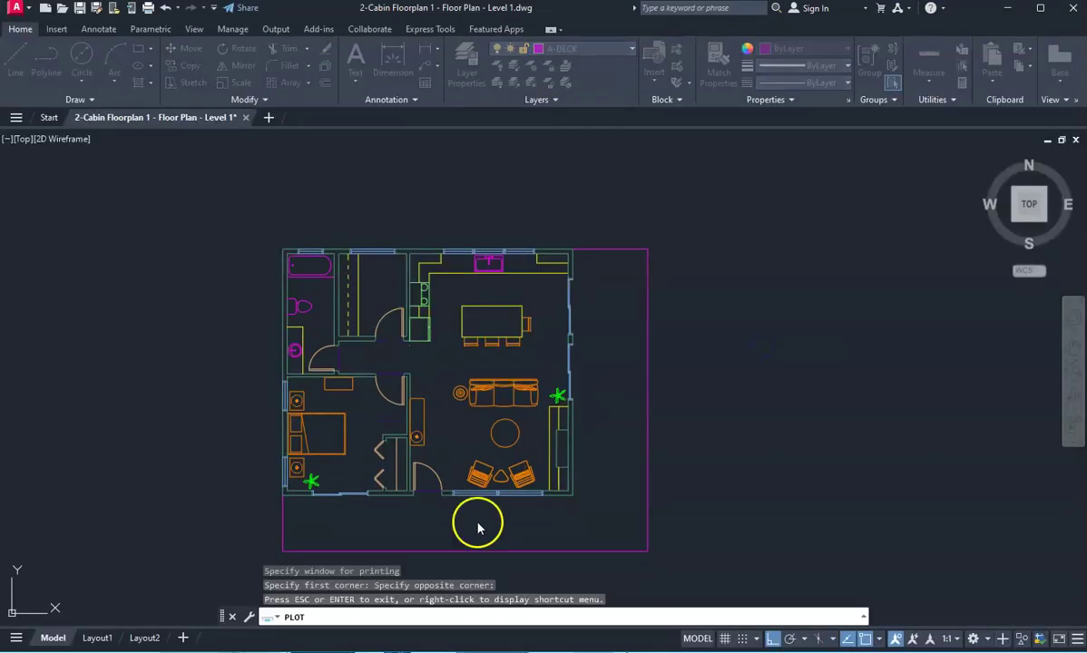
left_click(700, 506)
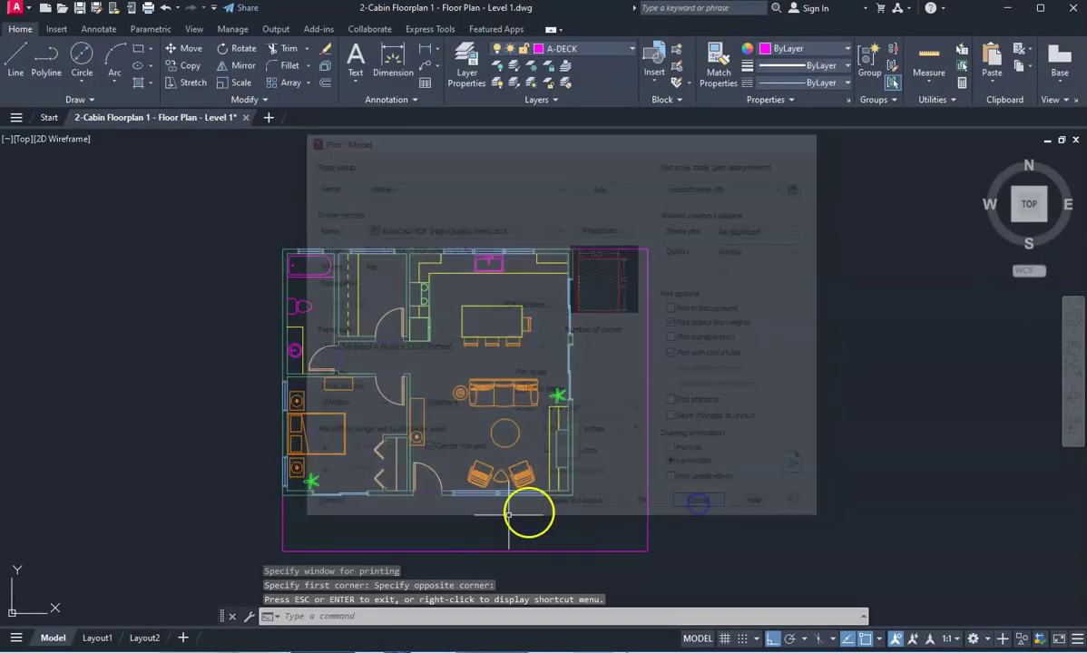
Set the lineweight of the living room cabinet lines along the right-hand wall to ByLayer
scroll(585, 422, "up", 3)
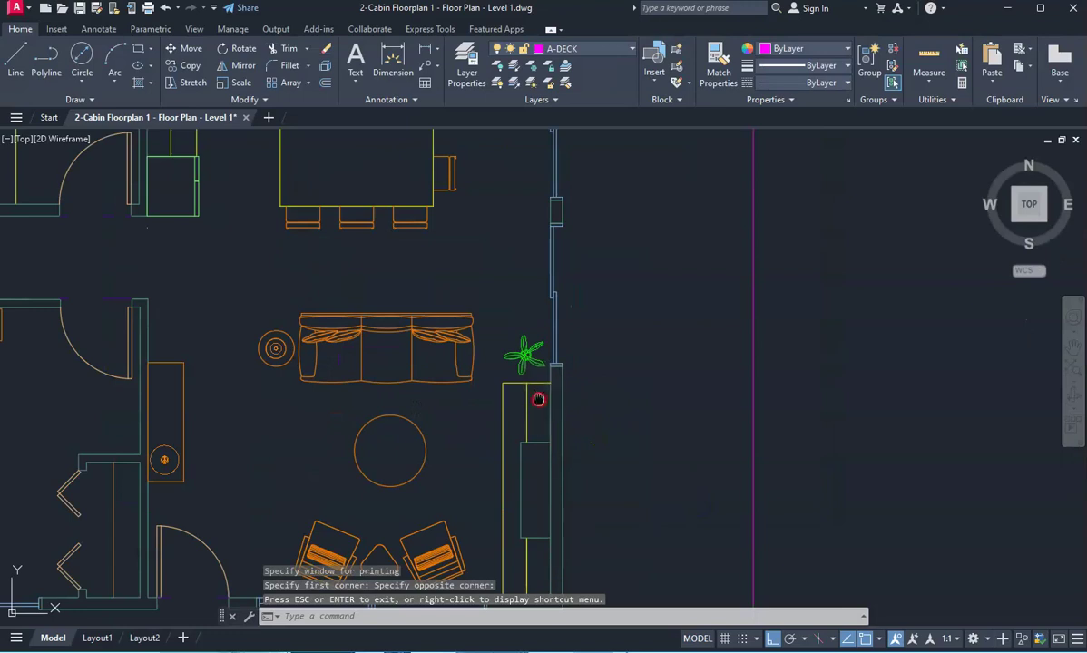
scroll(517, 354, "up", 2)
left_click(491, 291)
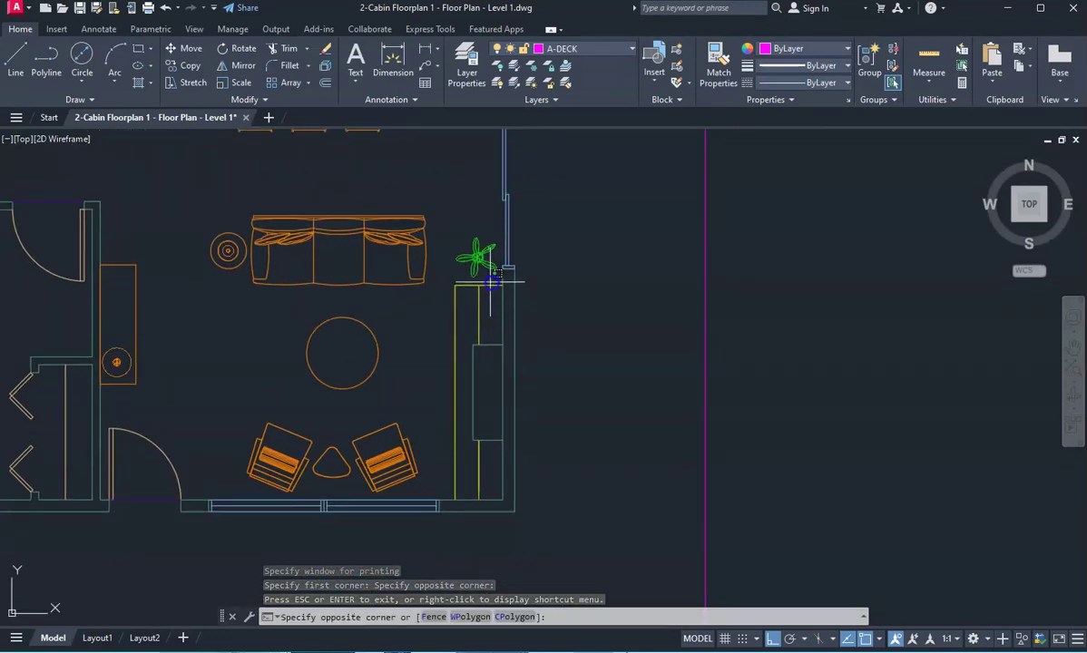
left_click(448, 319)
left_click(484, 451)
left_click(437, 444)
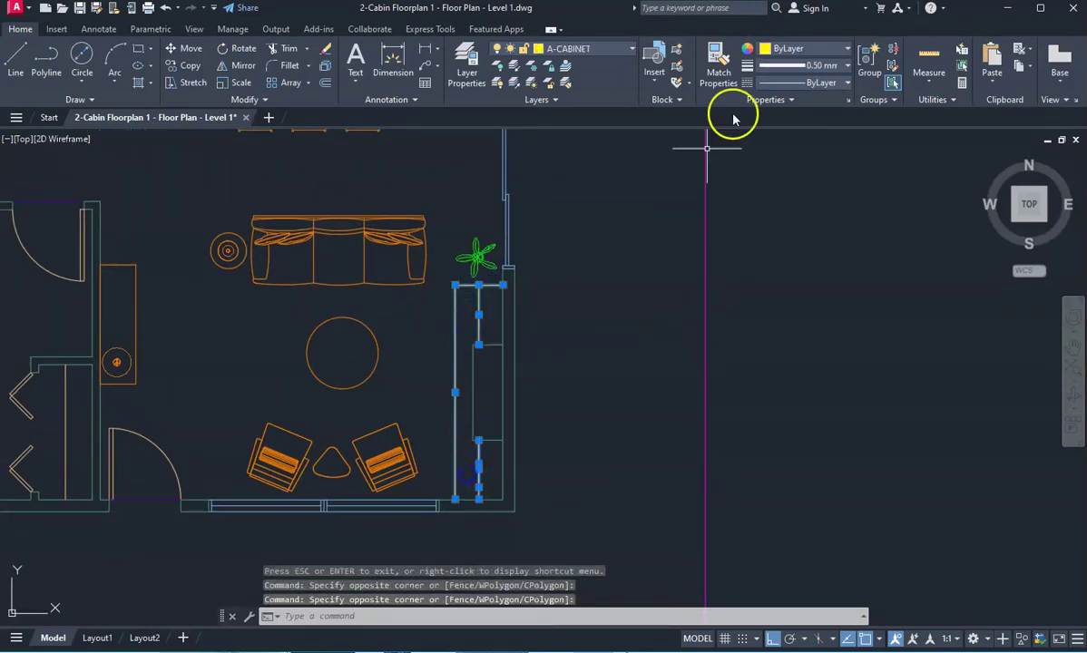
left_click(833, 66)
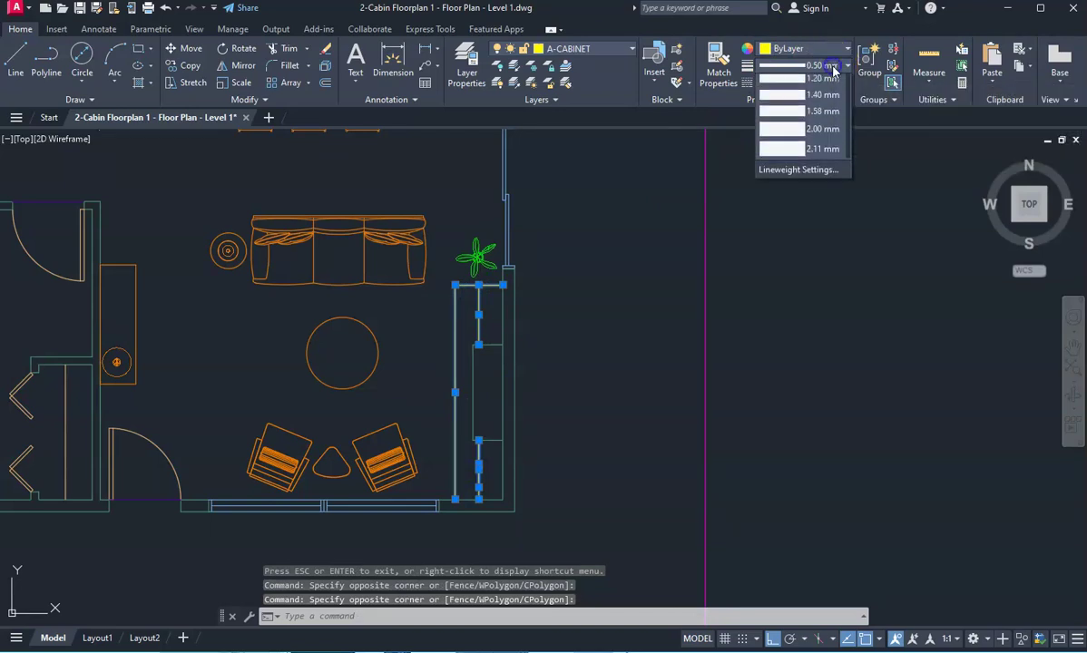
scroll(828, 145, "up", 5)
left_click(822, 83)
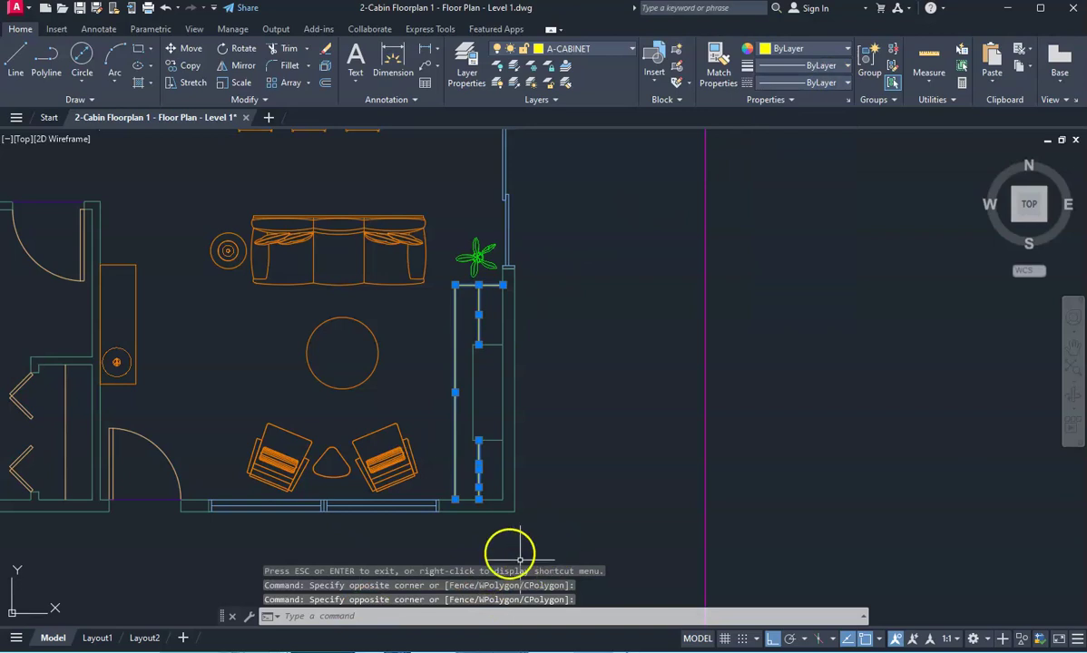
key("Escape")
key("Escape")
scroll(579, 420, "down", 4)
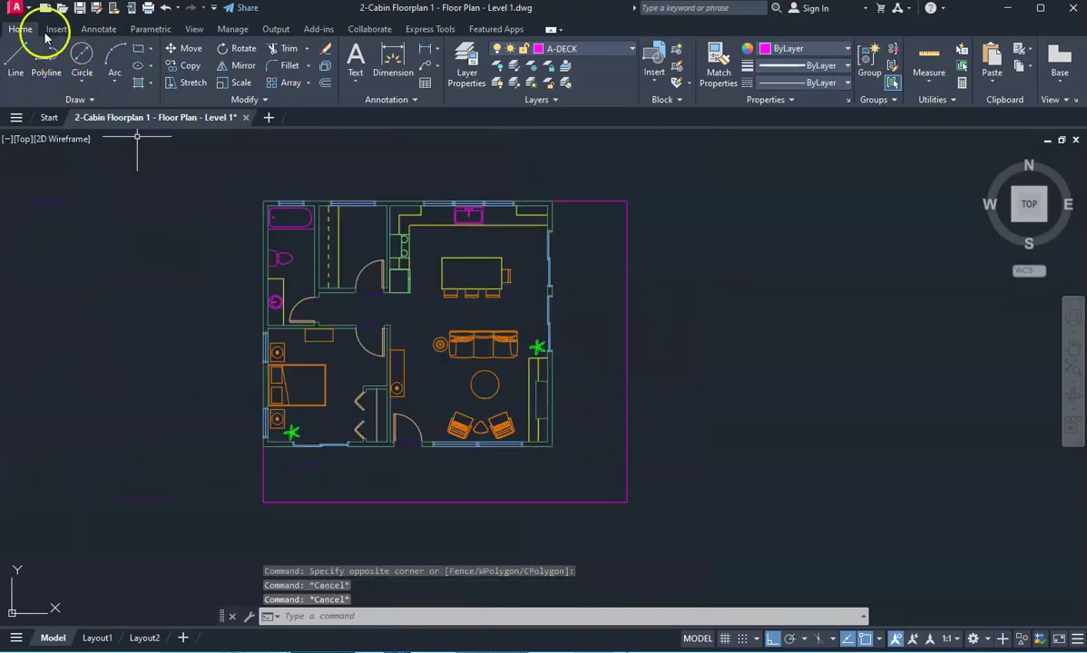
Start a new plot of the model and choose the AutoCAD PDF (High Quality Print).pc3 plotter
left_click(31, 13)
left_click(80, 316)
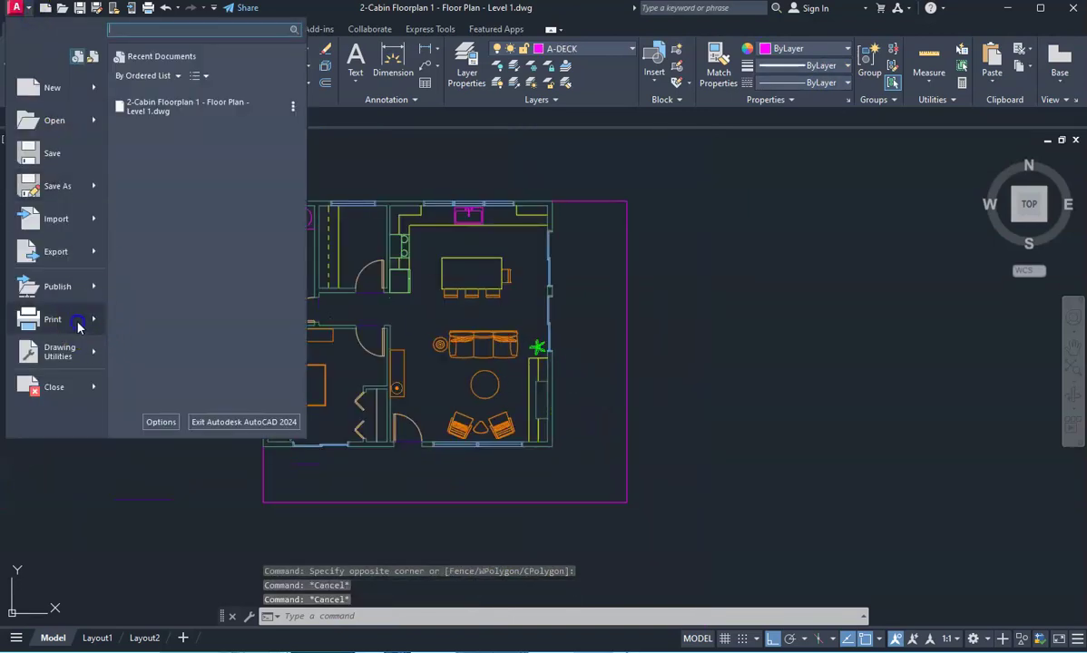
left_click(407, 228)
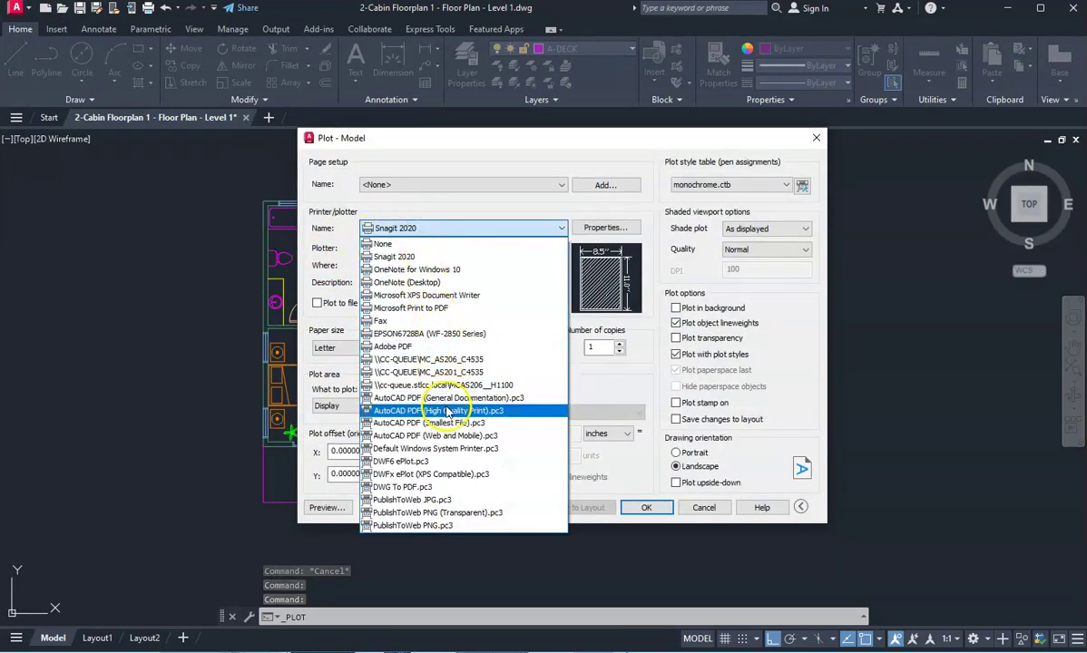
left_click(445, 411)
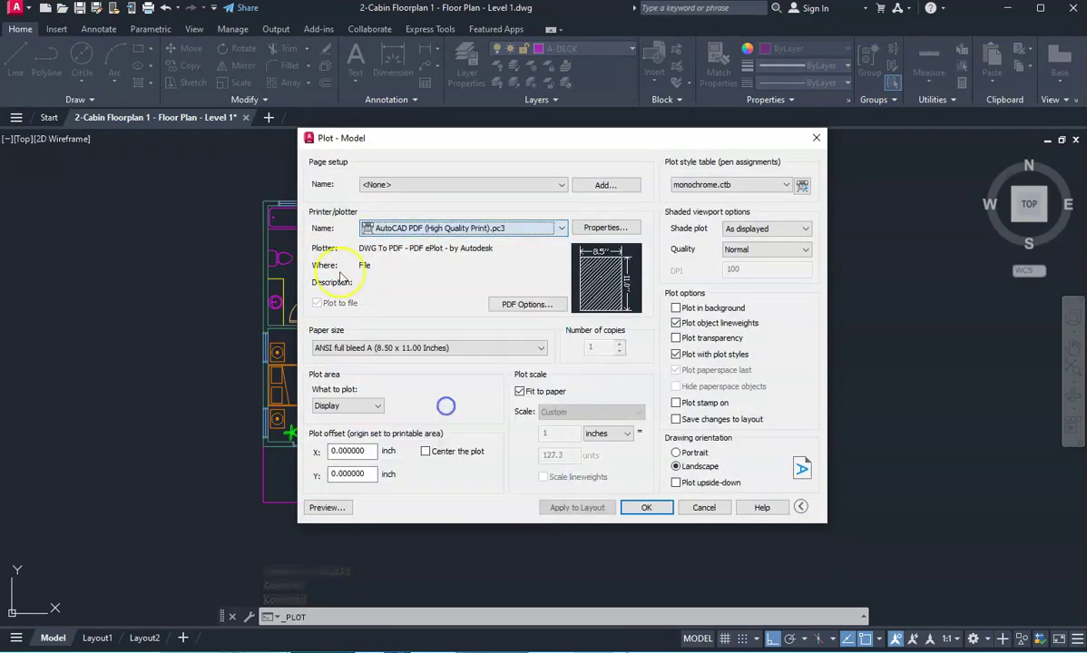
Define the plot area as a window around the whole floor plan and the deck outline
left_click(377, 405)
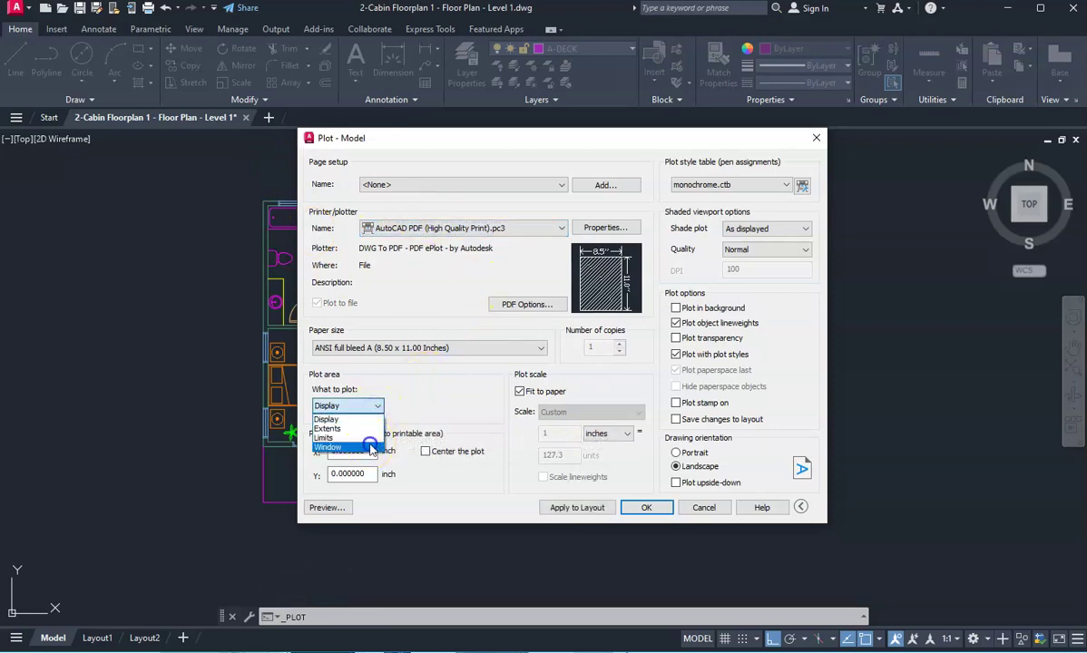
left_click(346, 445)
left_click(245, 179)
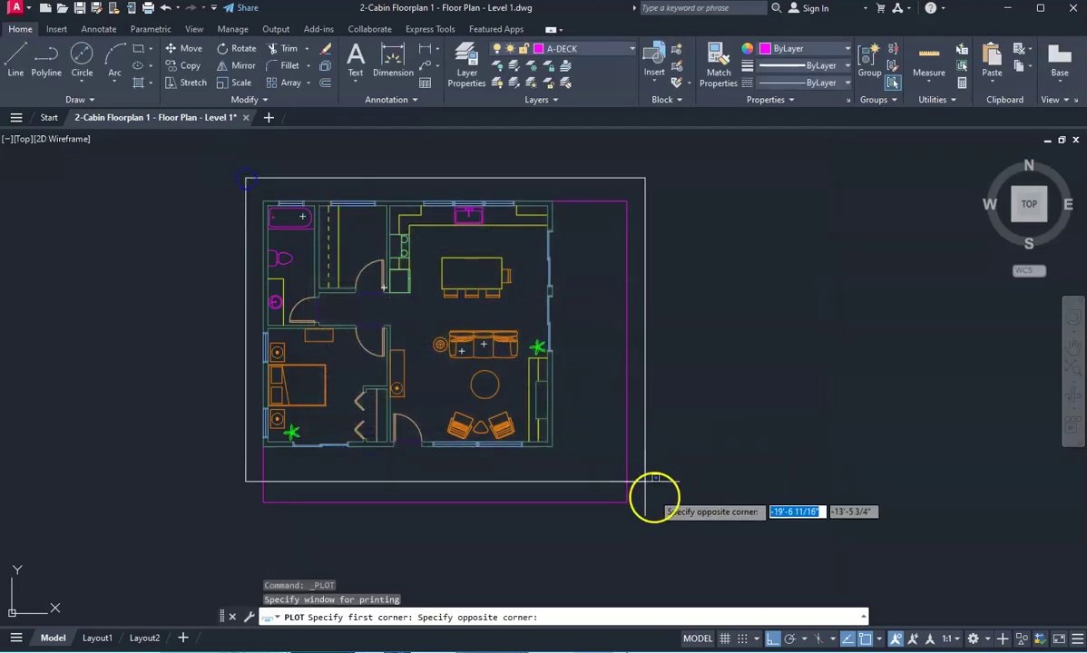
left_click(666, 529)
Center the plot on the sheet and set its scale to 1/4" = 1'-0" instead of fitting to paper
left_click(426, 452)
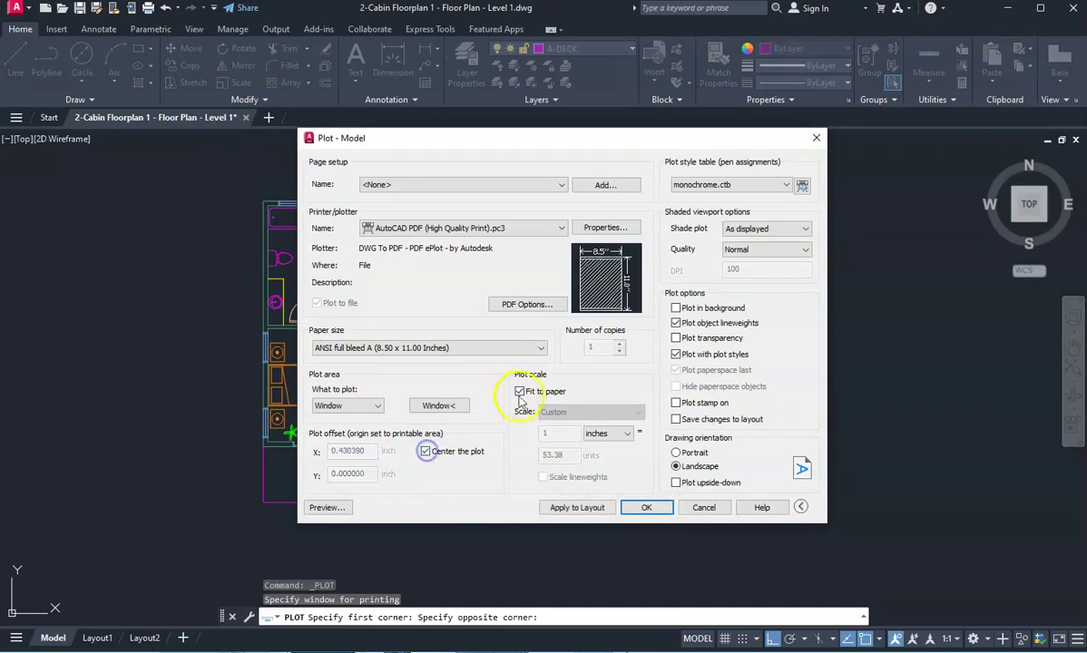
left_click(519, 391)
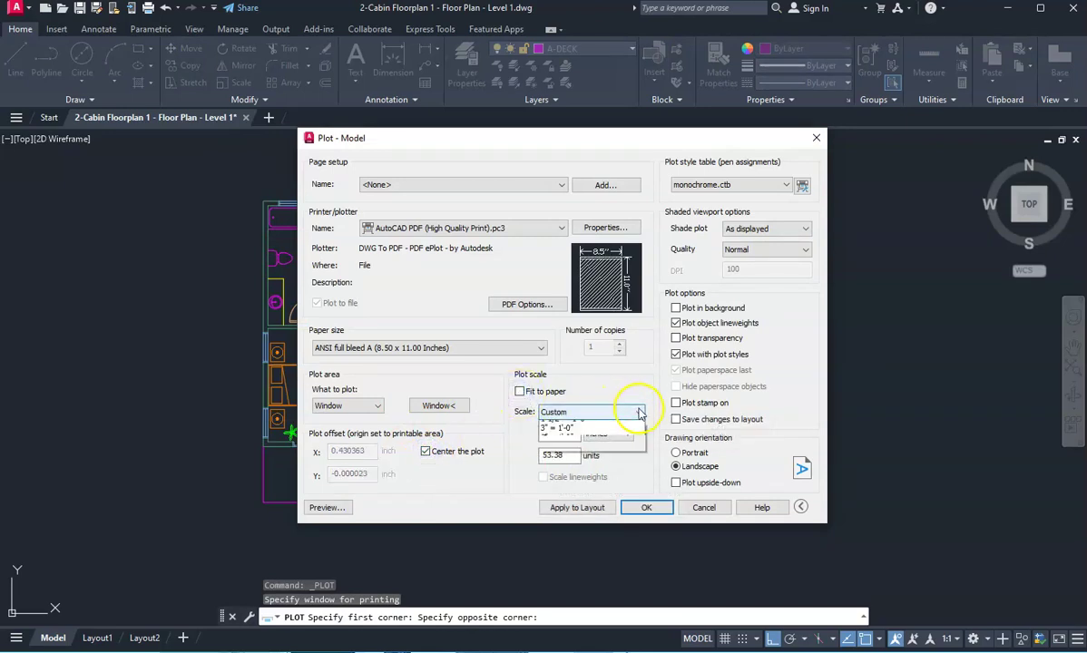
left_click(637, 412)
left_click(591, 513)
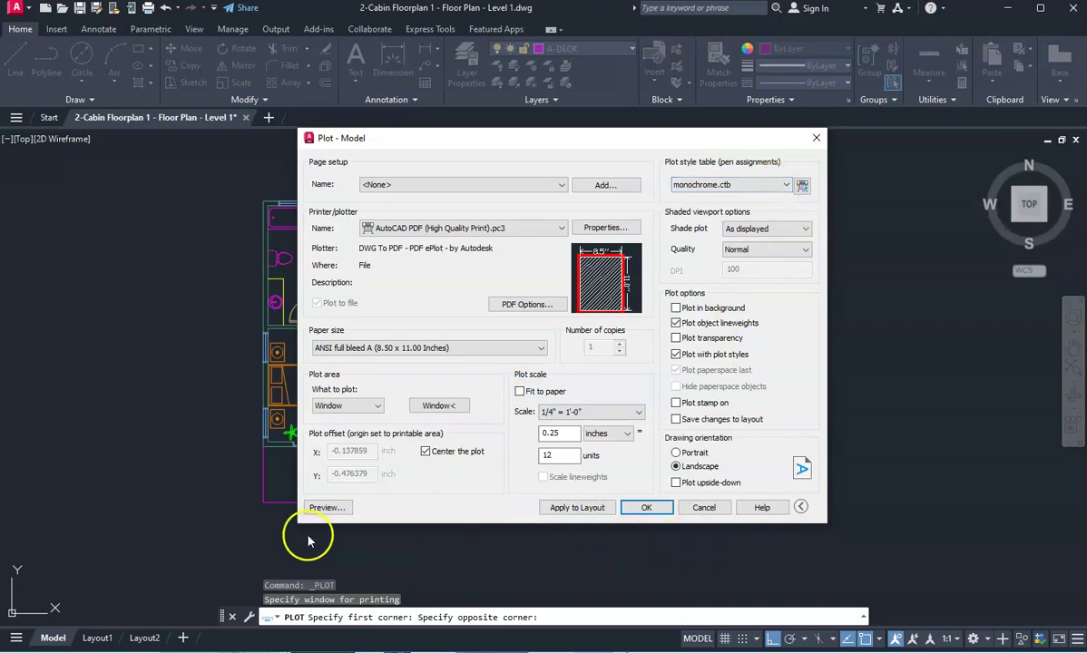
Preview the plot to check the living room cabinet's lineweights, and plot the sheet to PDF
left_click(326, 507)
left_click(737, 382)
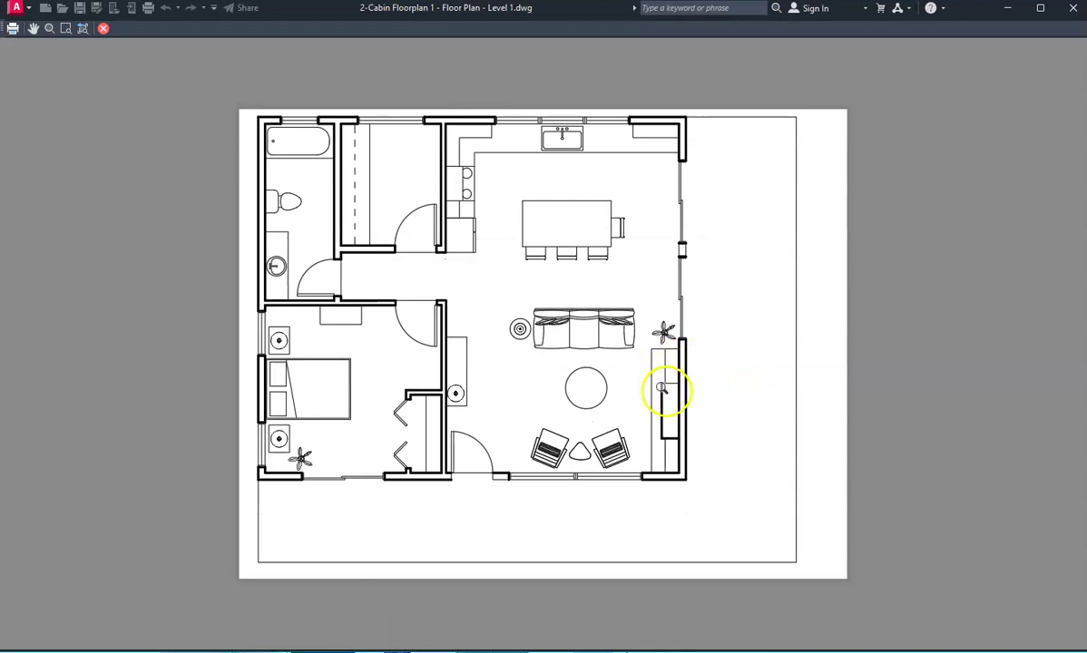
scroll(671, 389, "up", 6)
scroll(803, 404, "down", 4)
scroll(795, 393, "down", 2)
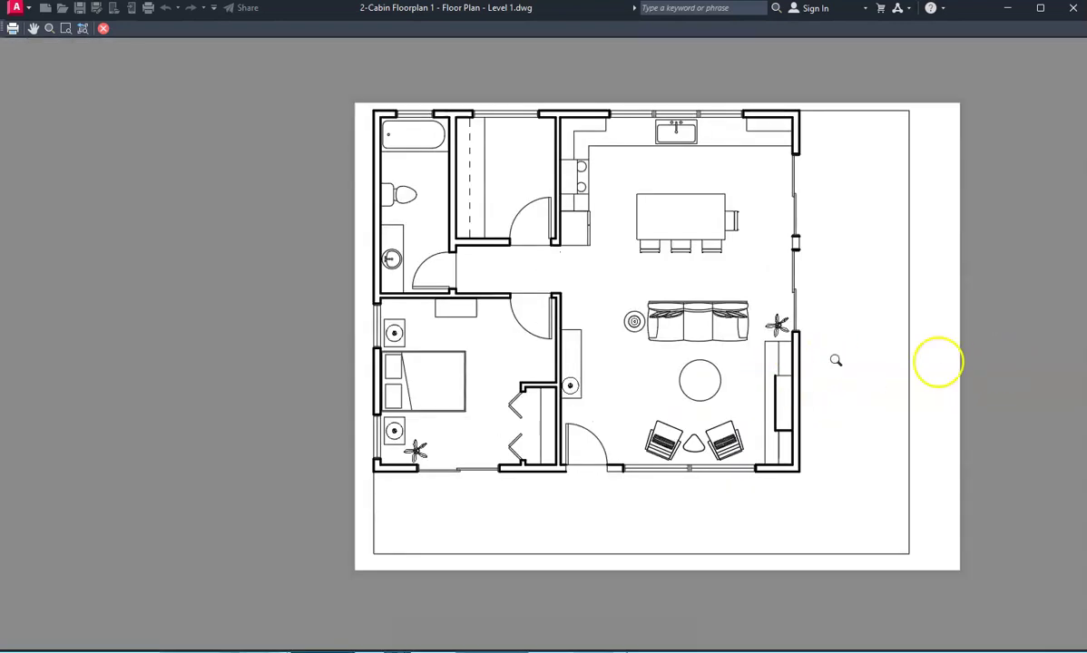
middle_click_drag(892, 311, 808, 318)
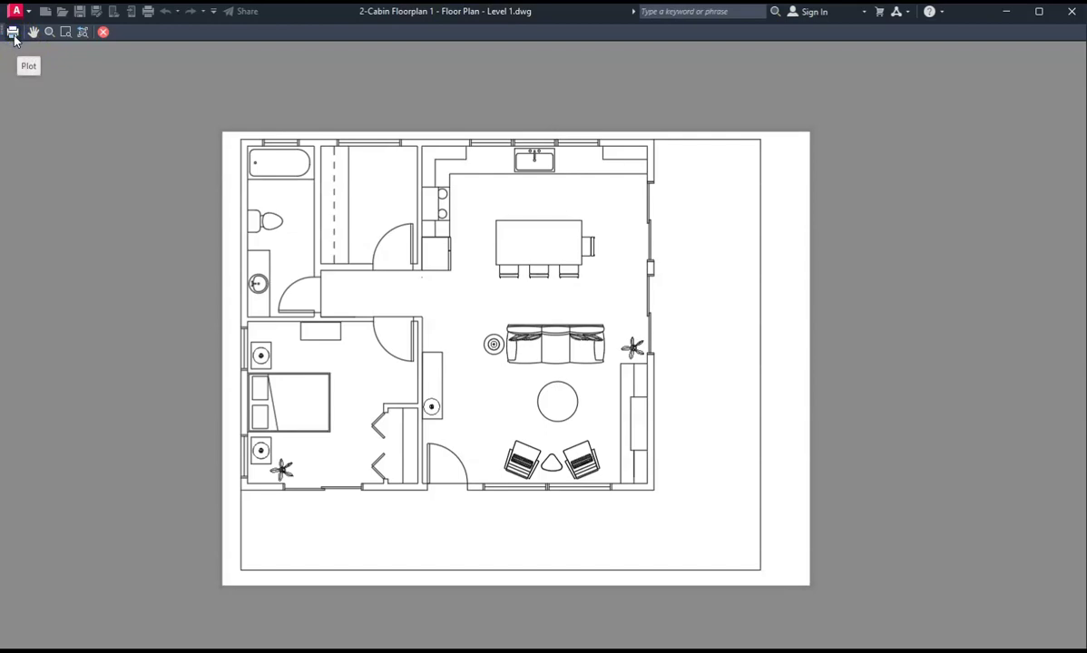
left_click(13, 32)
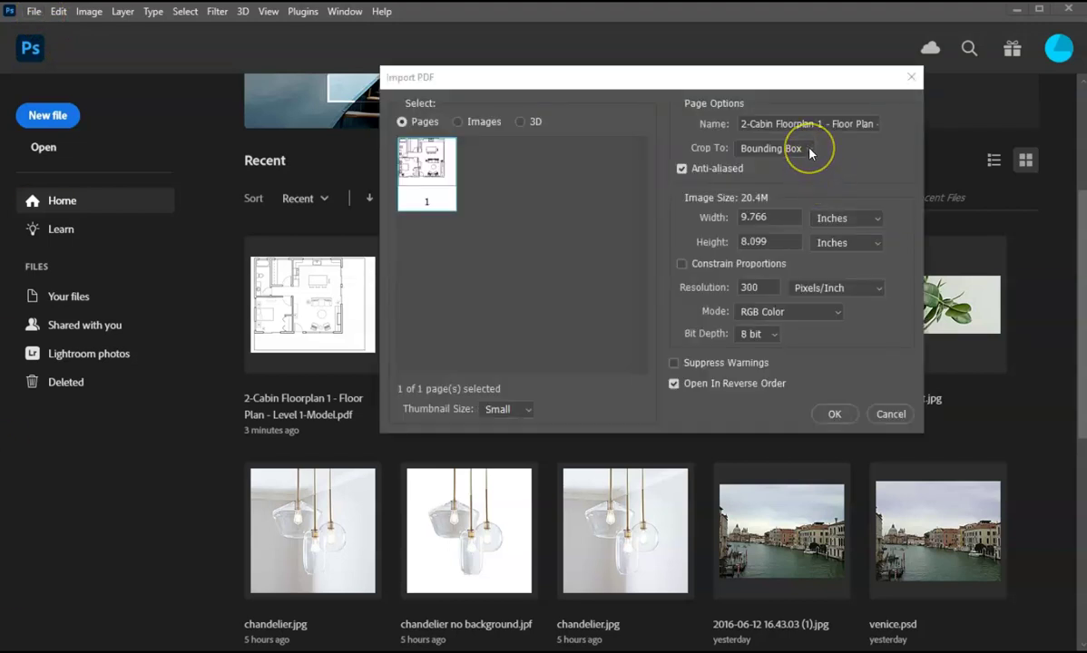
Switch to Photoshop and import the floor plan PDF page with its crop set to Crop Box
left_click(808, 149)
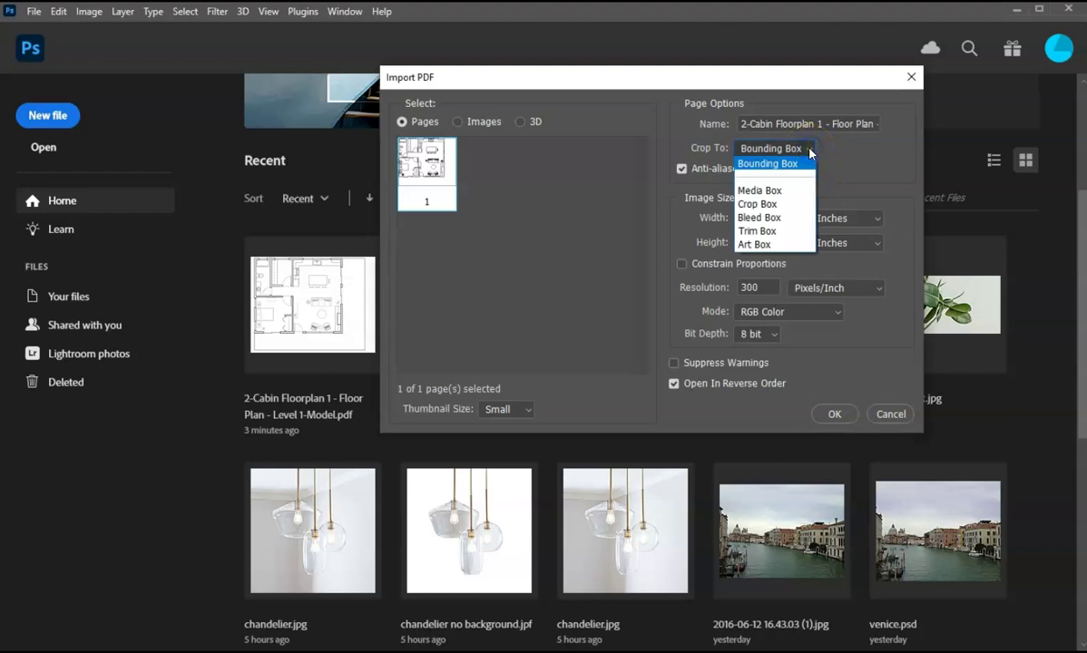
left_click(778, 206)
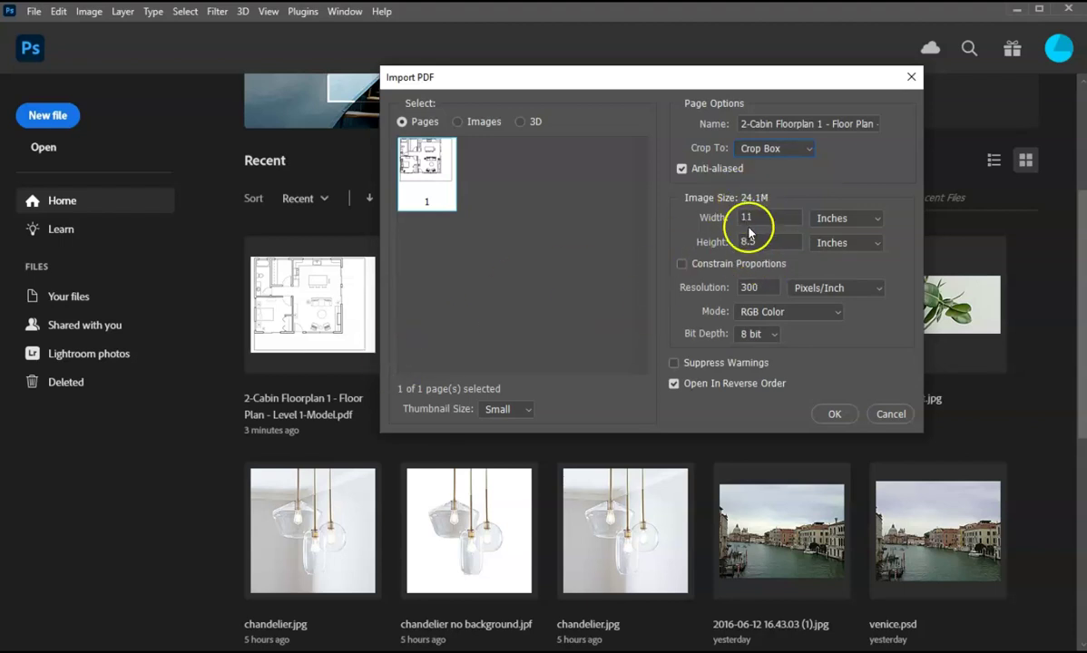
left_click(834, 413)
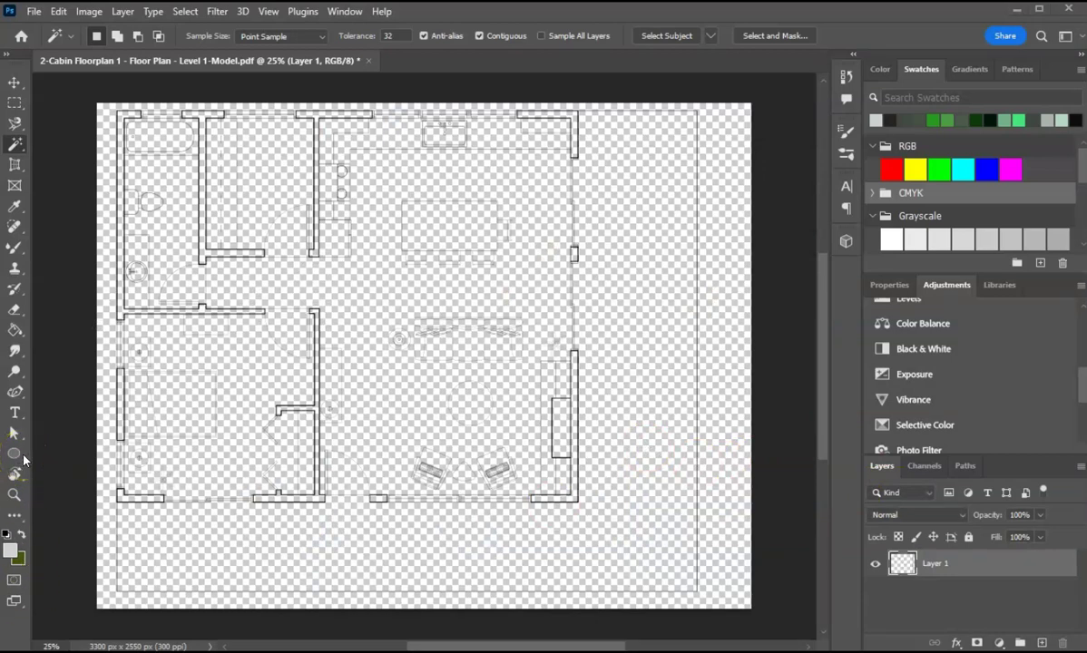
Draw a rectangle shape of about 3310 by 2552 px covering the entire canvas
right_click(14, 454)
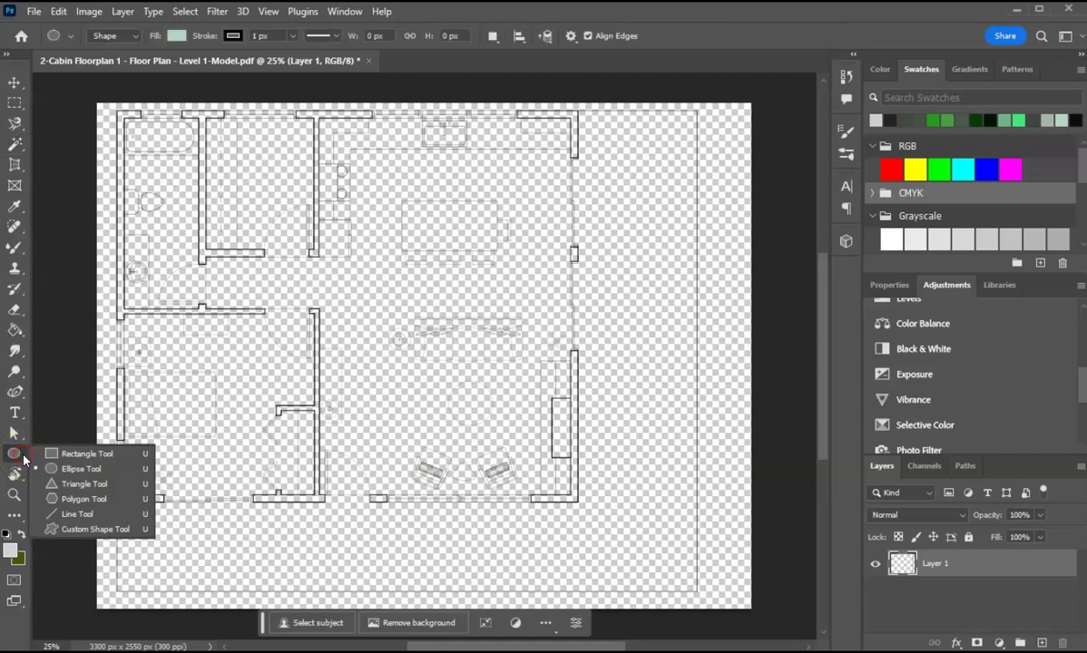
left_click(72, 451)
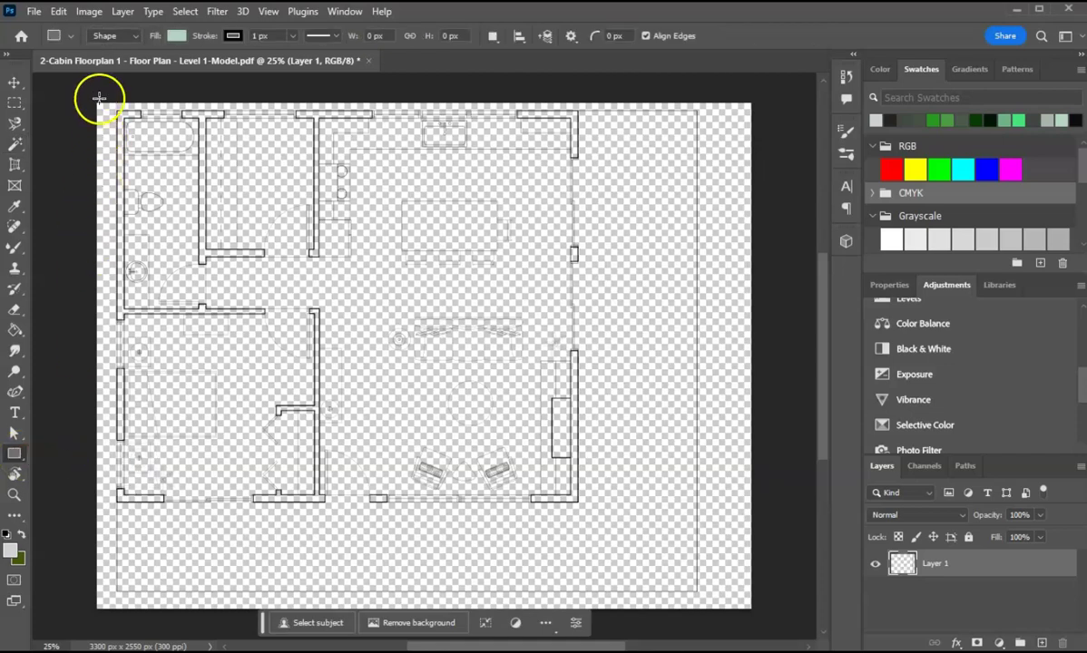
left_click_drag(96, 102, 752, 608)
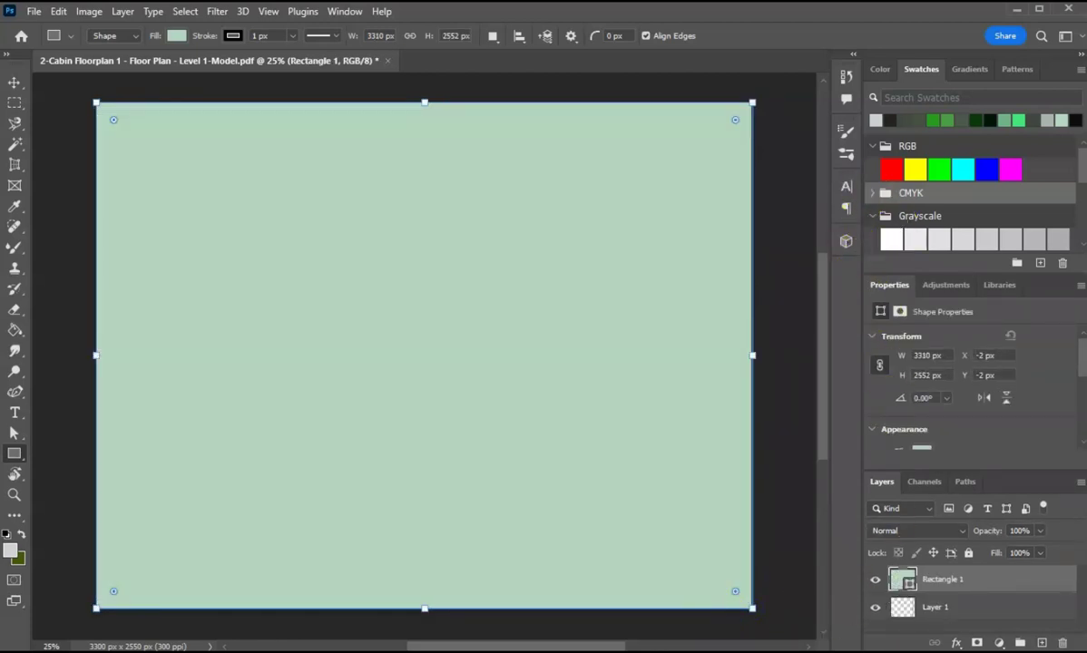
Fill the rectangle with white and move its layer below the floor plan line drawing
left_click(880, 69)
left_click(919, 69)
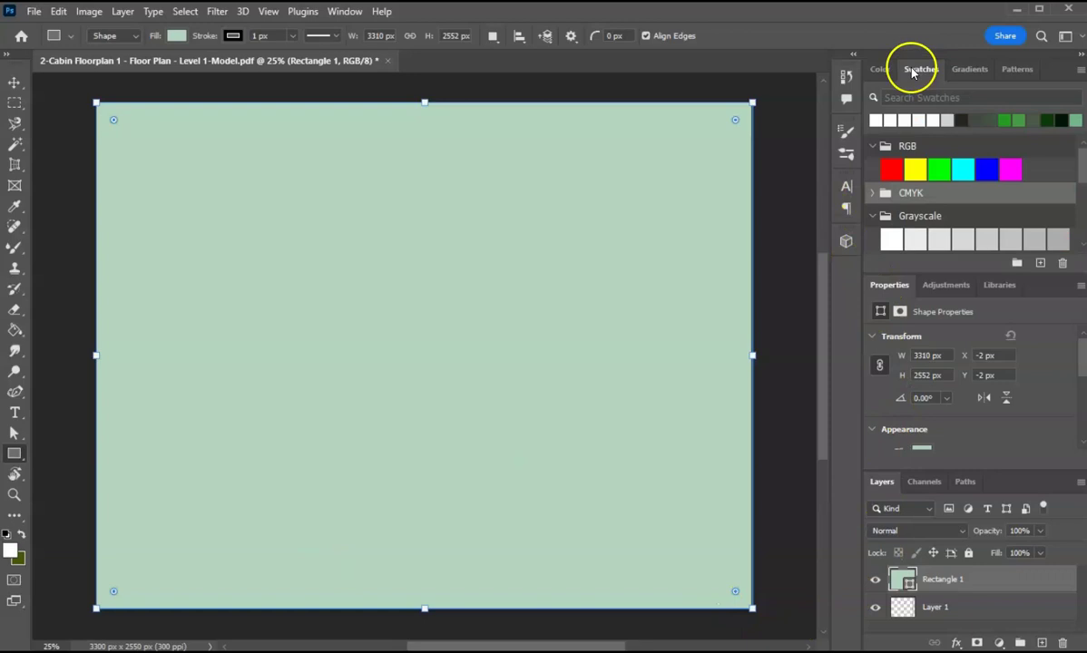
left_click(882, 70)
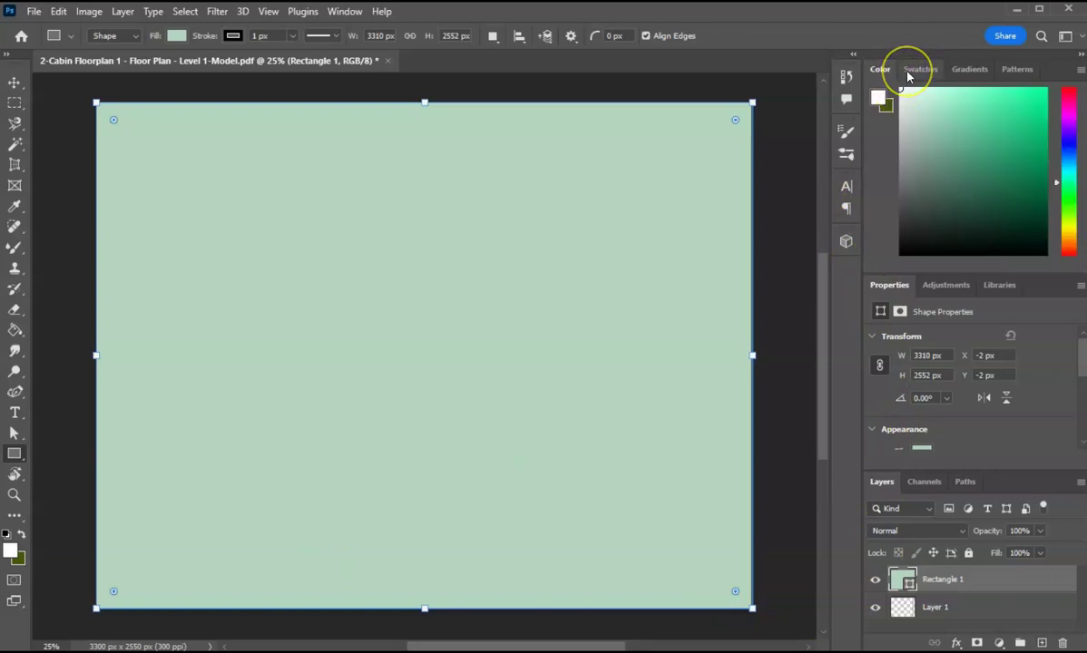
left_click(908, 73)
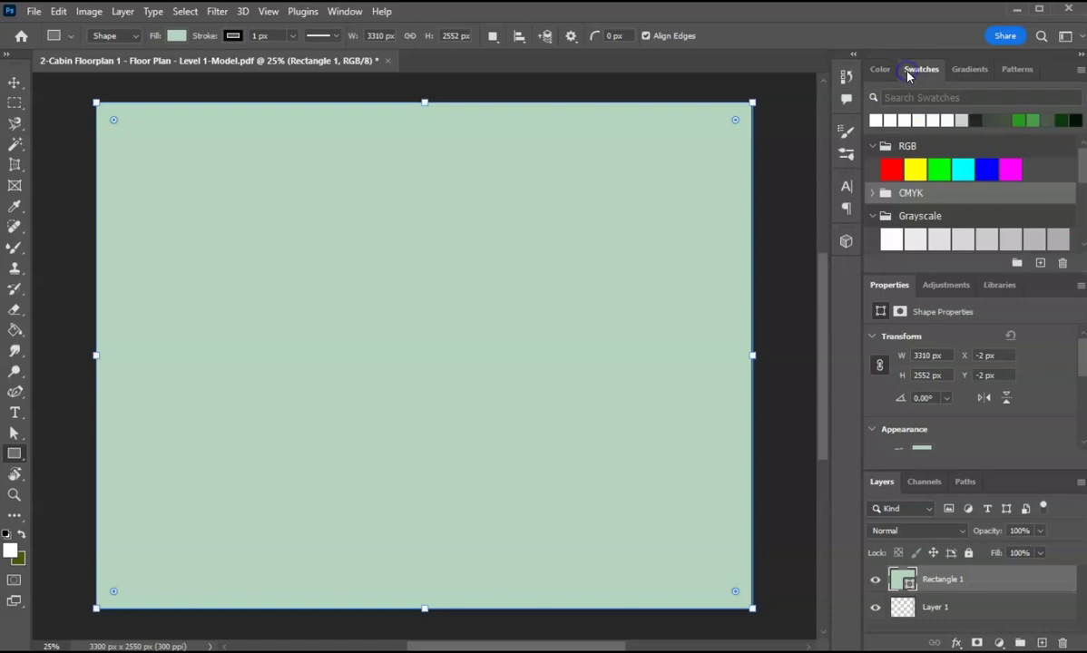
left_click(878, 118)
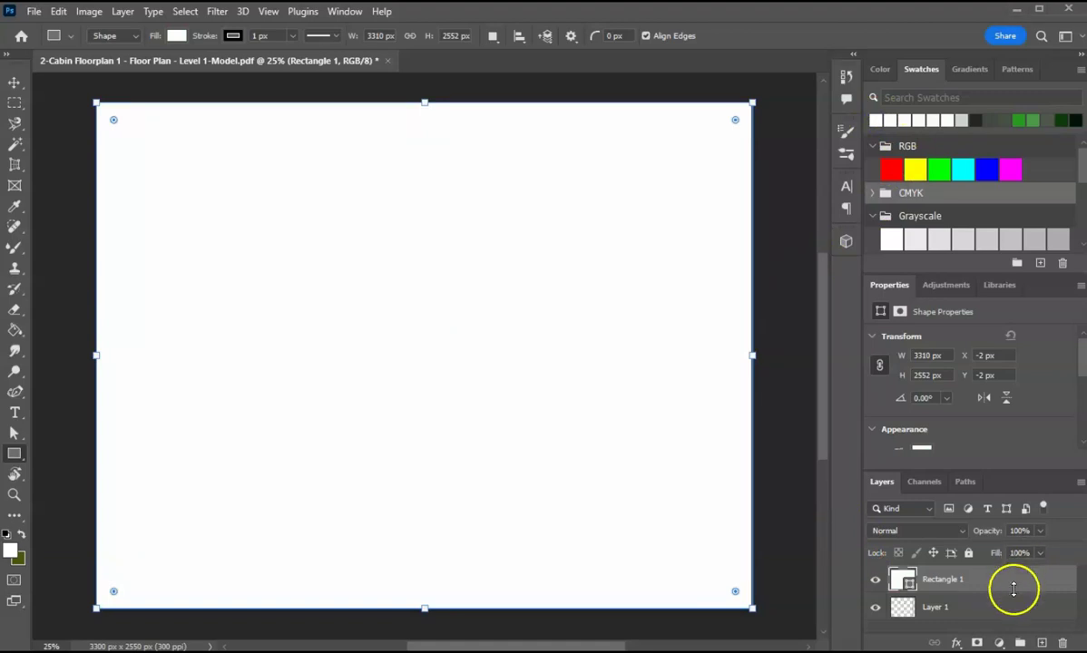
left_click_drag(960, 580, 955, 626)
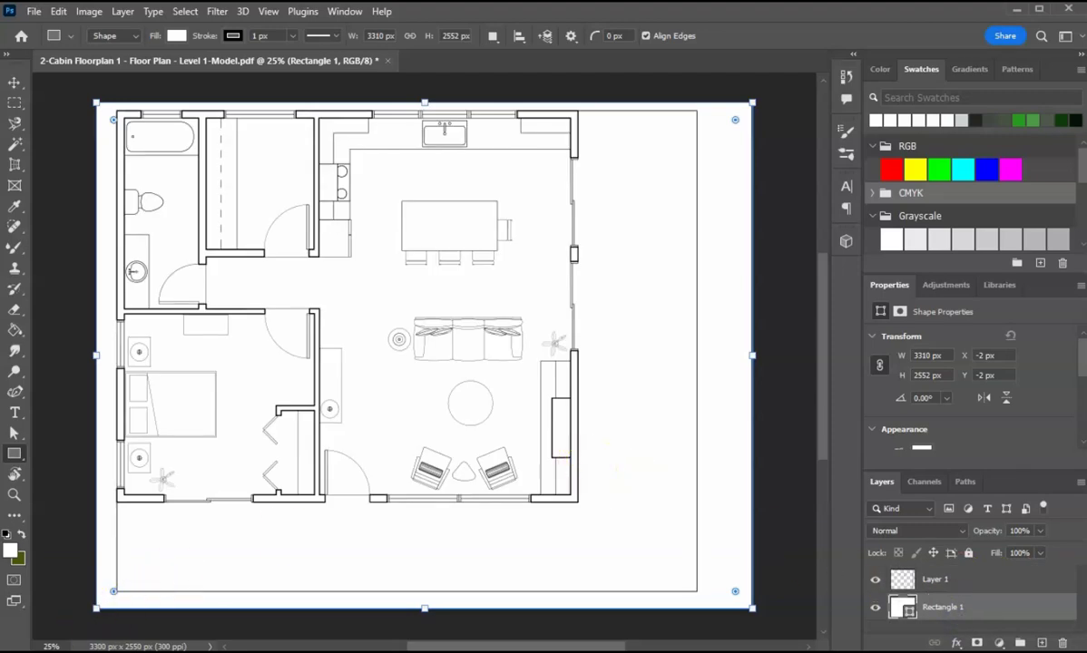
Rename the line drawing layer as Floor Plan and the rectangle layer as Background, and activate the Magic Wand tool
left_click(939, 579)
double_click(938, 580)
type("Floor Plan")
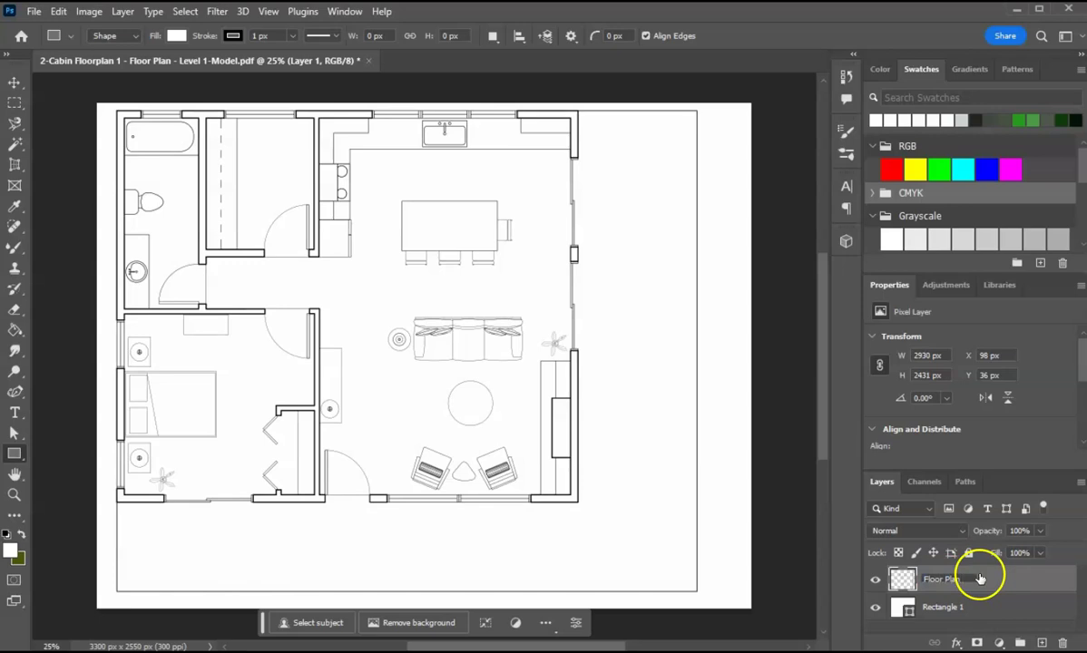
double_click(952, 607)
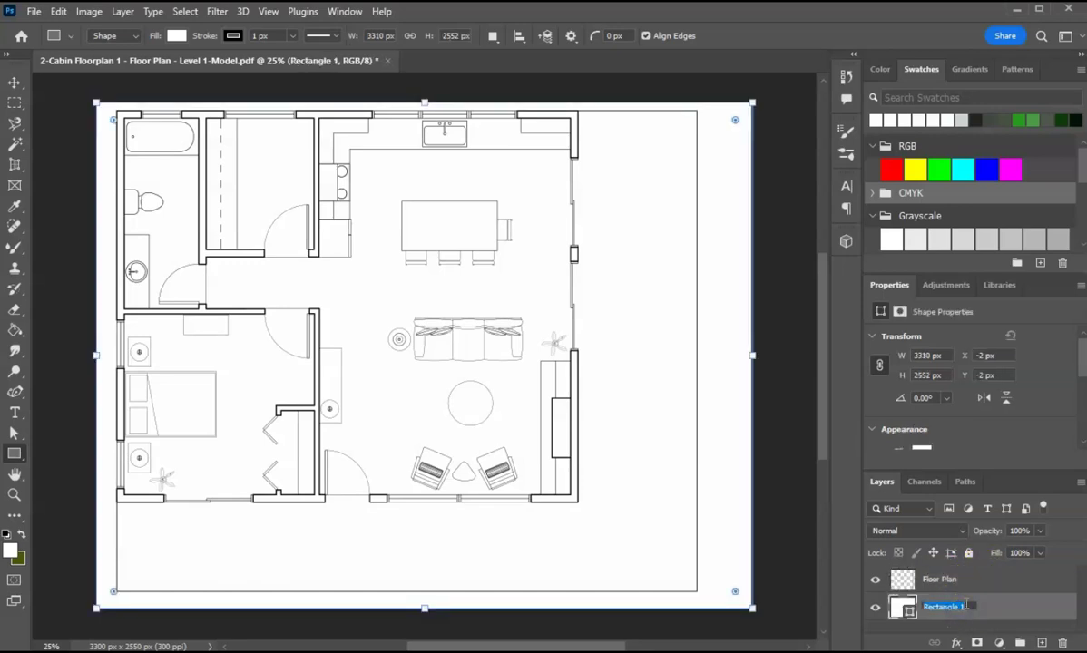
type("Ba")
left_click(777, 252)
key("w")
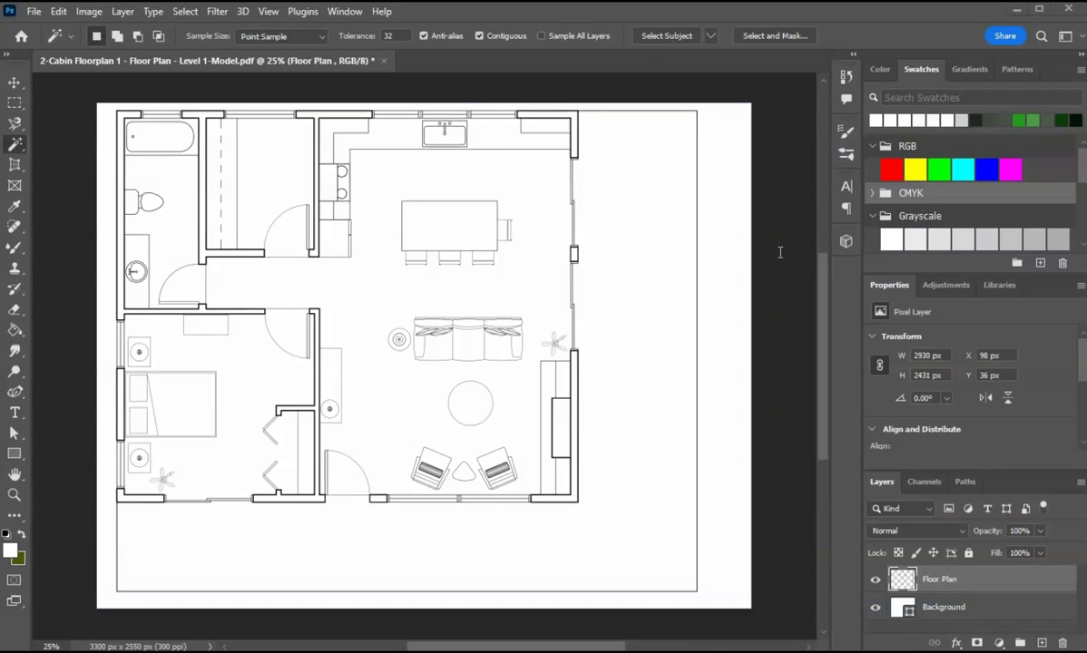